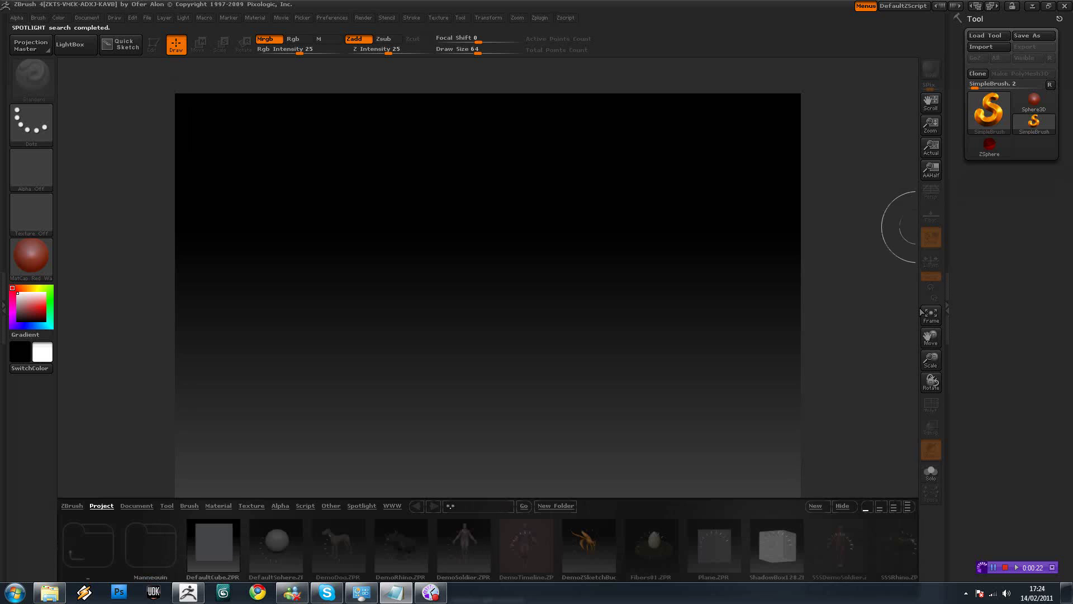
- Hide the LightBox browser and load the DemoHead.ZTL tool
{"action": "left_click", "coordinate": [984, 570]}
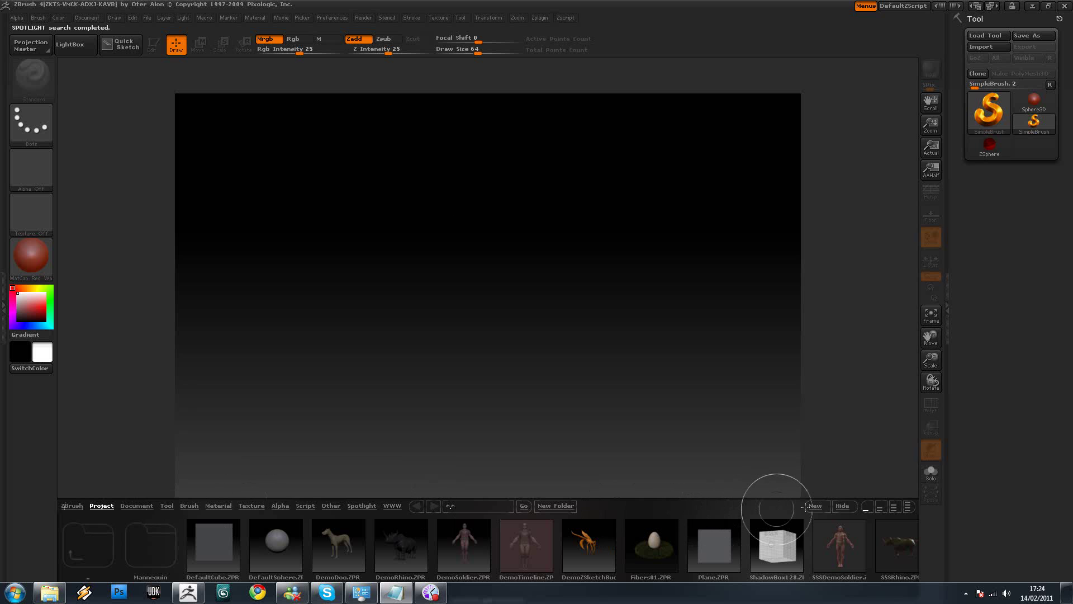
{"action": "left_click", "coordinate": [866, 507]}
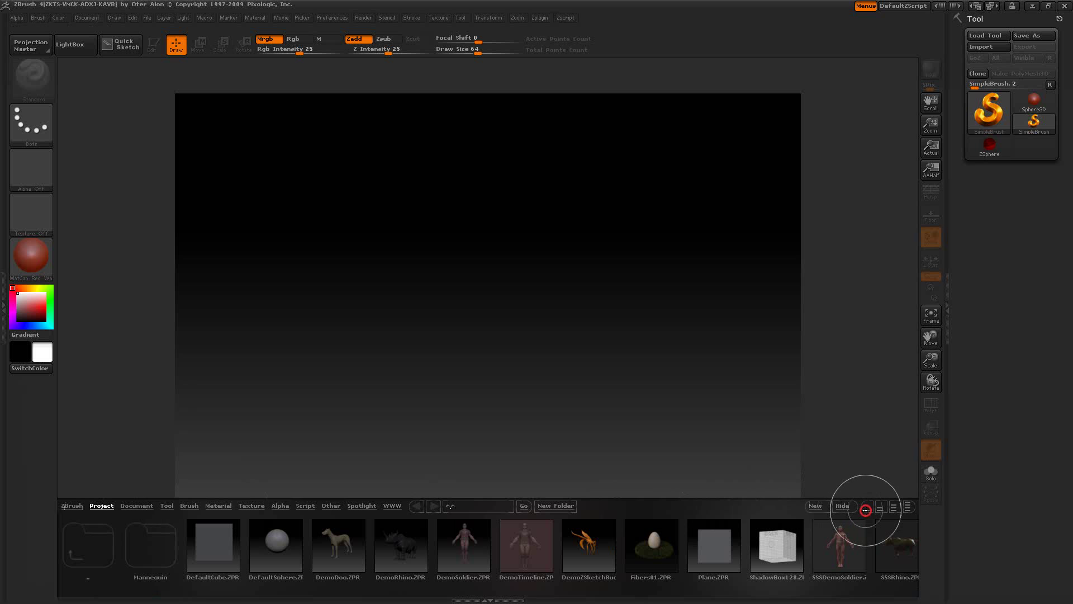
{"action": "left_click", "coordinate": [841, 506]}
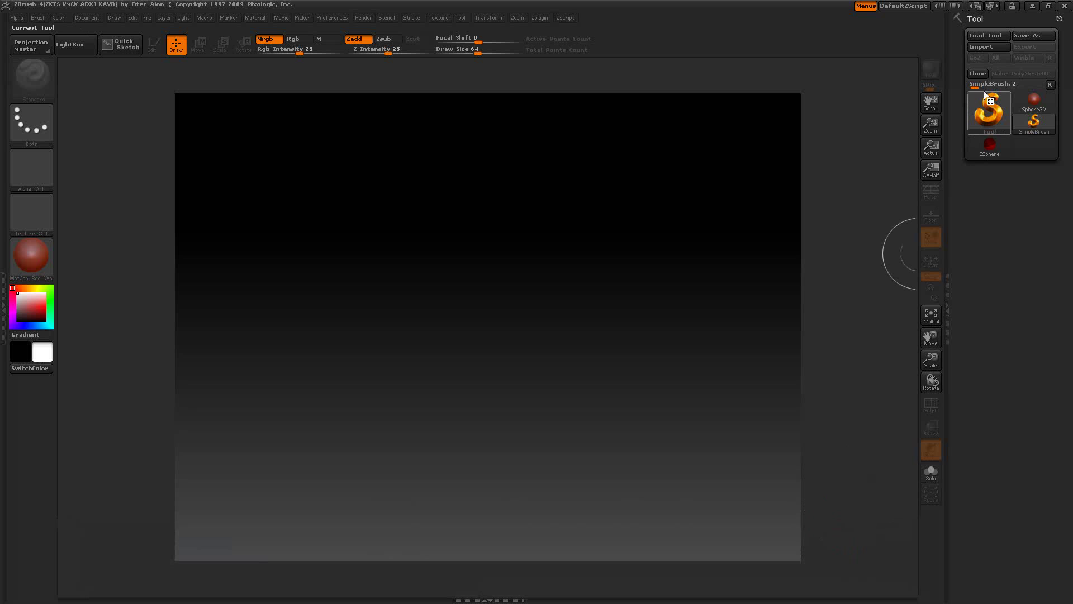
{"action": "left_click", "coordinate": [977, 37]}
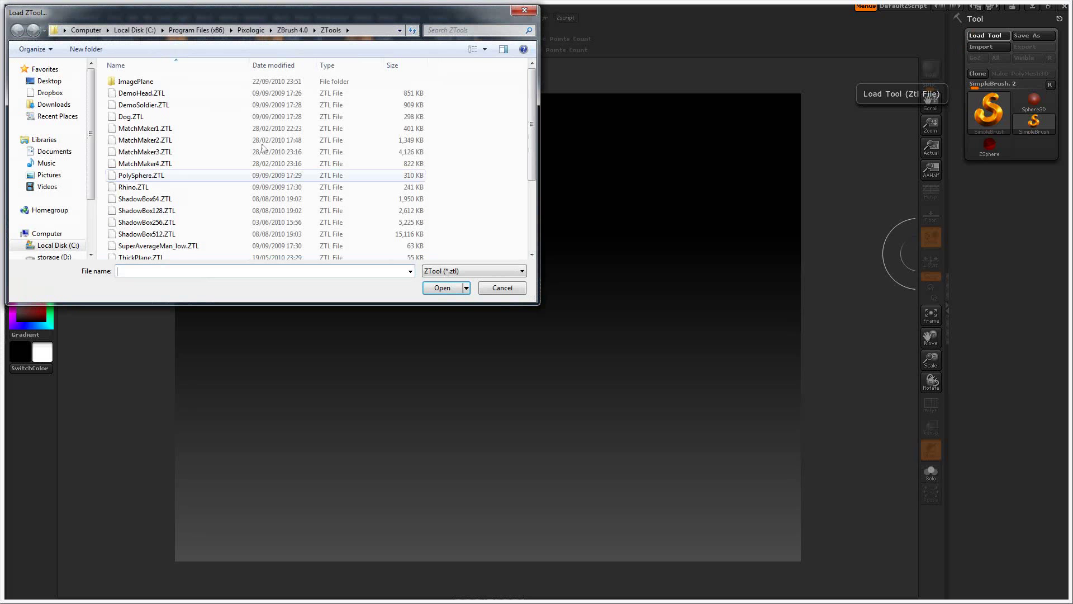
{"action": "double_click", "coordinate": [161, 96]}
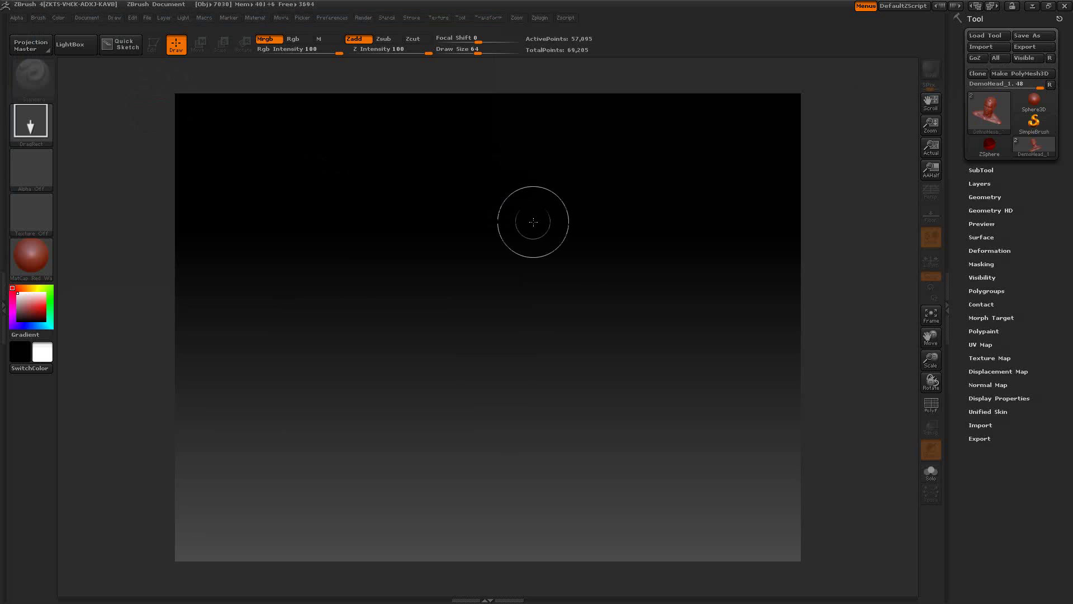
- Draw the demo head on the canvas and put it in Edit mode, framed in a front view
{"action": "mouse_move", "coordinate": [498, 252]}
{"action": "left_mouse_down"}
{"action": "mouse_move", "coordinate": [541, 328]}
{"action": "mouse_move", "coordinate": [573, 454]}
{"action": "mouse_move", "coordinate": [561, 514]}
{"action": "left_mouse_up"}
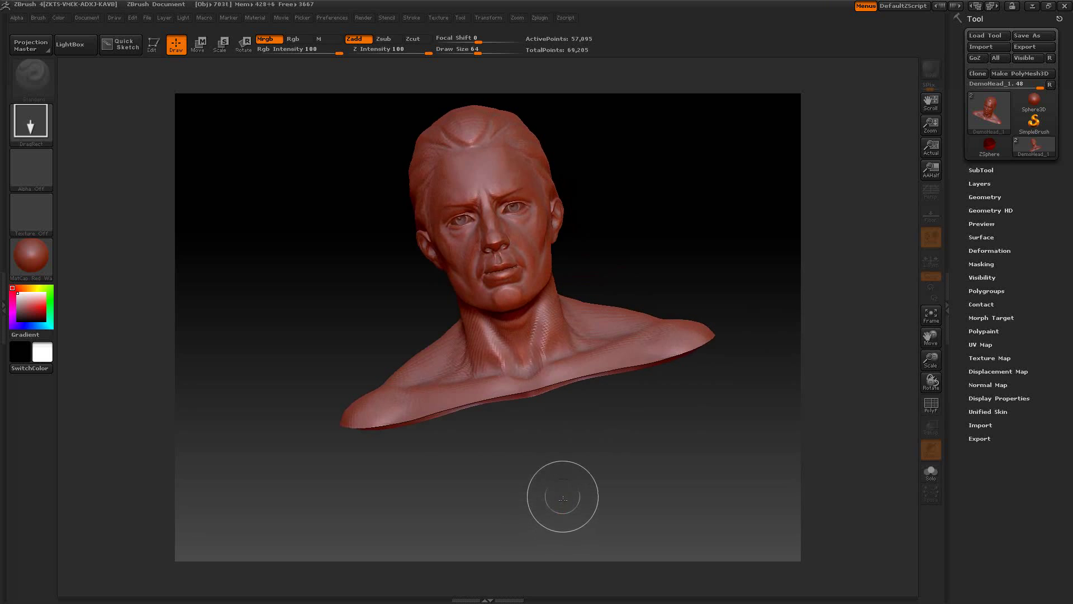
{"action": "left_click", "coordinate": [154, 45]}
{"action": "mouse_move", "coordinate": [647, 232]}
{"action": "left_mouse_down"}
{"action": "mouse_move", "coordinate": [632, 268]}
{"action": "mouse_move", "coordinate": [628, 246]}
{"action": "mouse_move", "coordinate": [651, 250]}
{"action": "mouse_move", "coordinate": [658, 270]}
{"action": "left_mouse_up"}
{"action": "key", "text": "f"}
{"action": "left_click_drag", "start_coordinate": [686, 311], "coordinate": [676, 265], "text": "alt"}
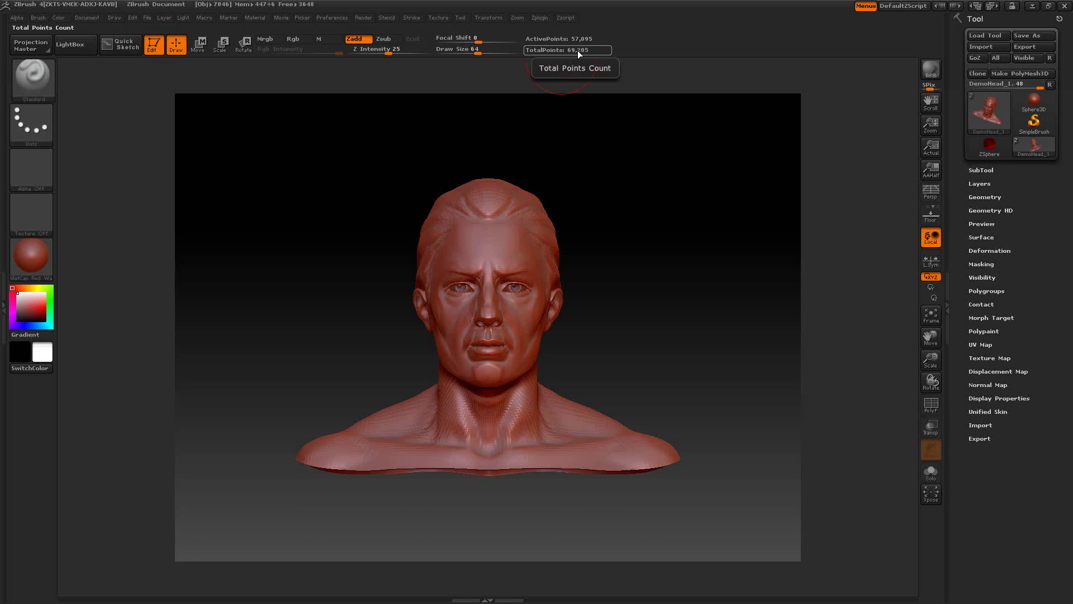
- Divide the head's geometry up to subdivision level 5
{"action": "scroll", "coordinate": [1000, 193], "scroll_direction": "down", "scroll_amount": 1}
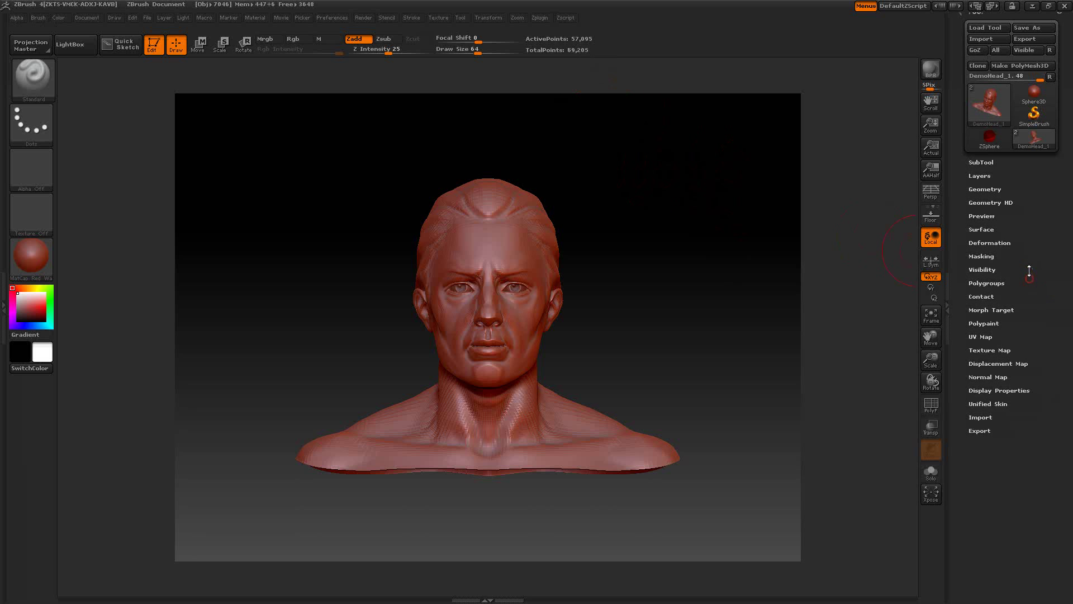
{"action": "left_click", "coordinate": [993, 189]}
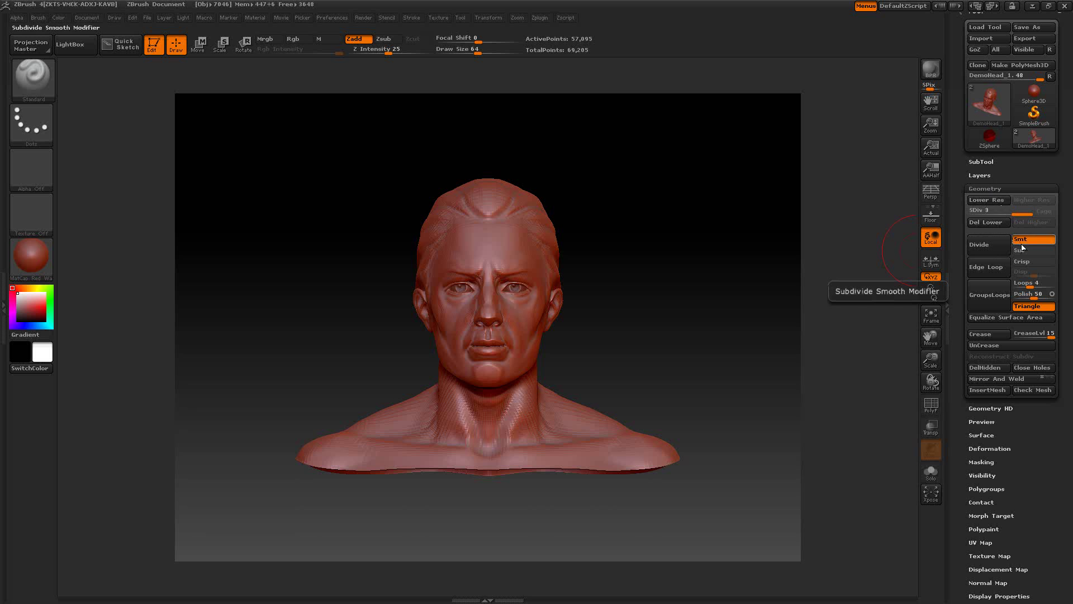
{"action": "left_click", "coordinate": [1000, 246]}
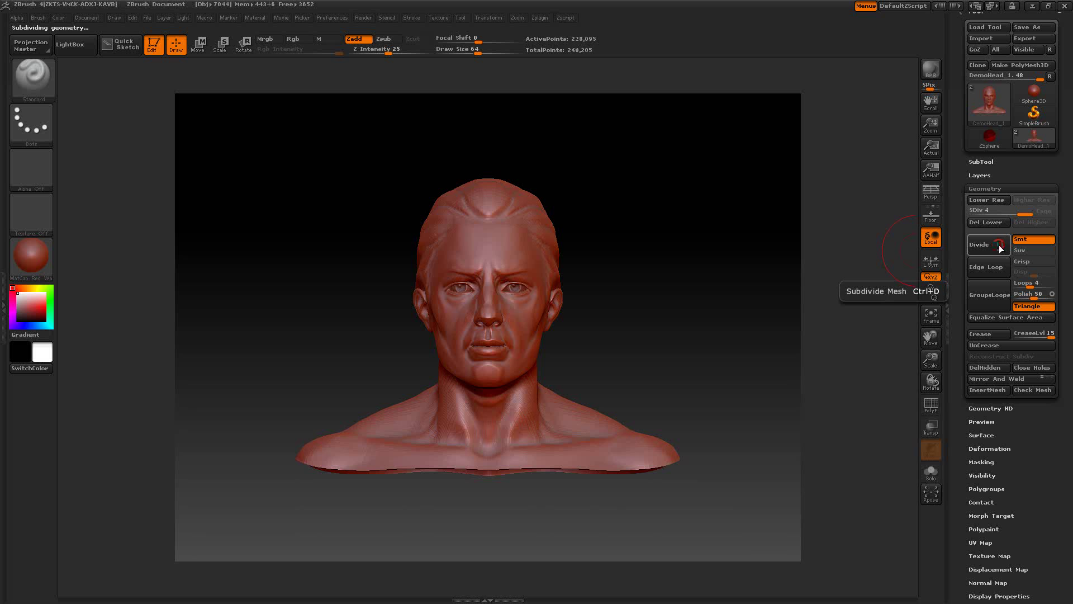
{"action": "left_click_drag", "start_coordinate": [688, 282], "coordinate": [660, 281]}
{"action": "left_click_drag", "start_coordinate": [630, 228], "coordinate": [645, 271]}
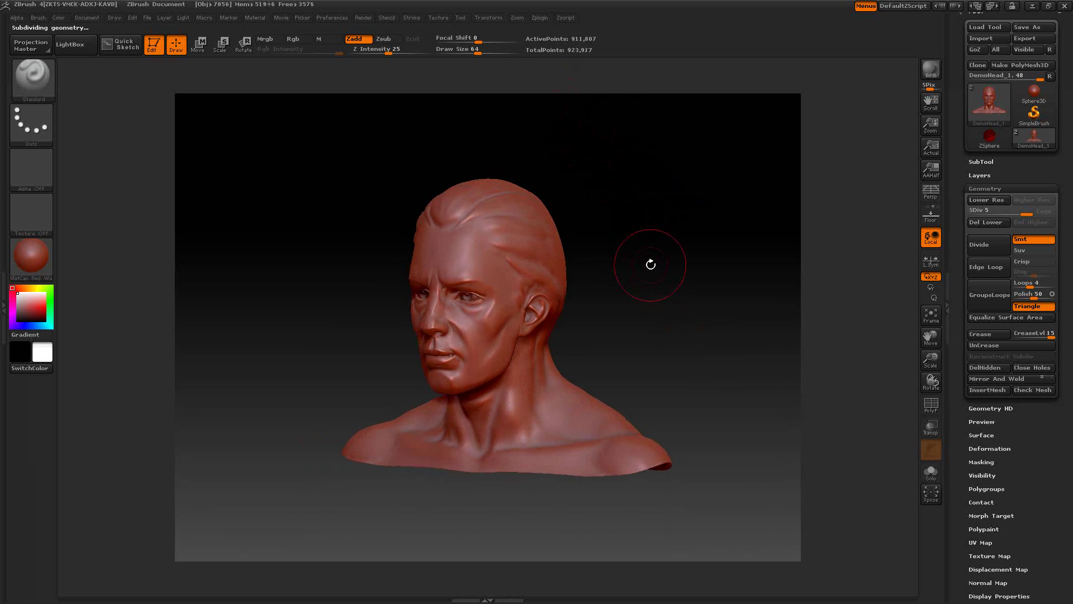
- Apply the MatCap Gray material to the head and turn on perspective
{"action": "left_click", "coordinate": [32, 260]}
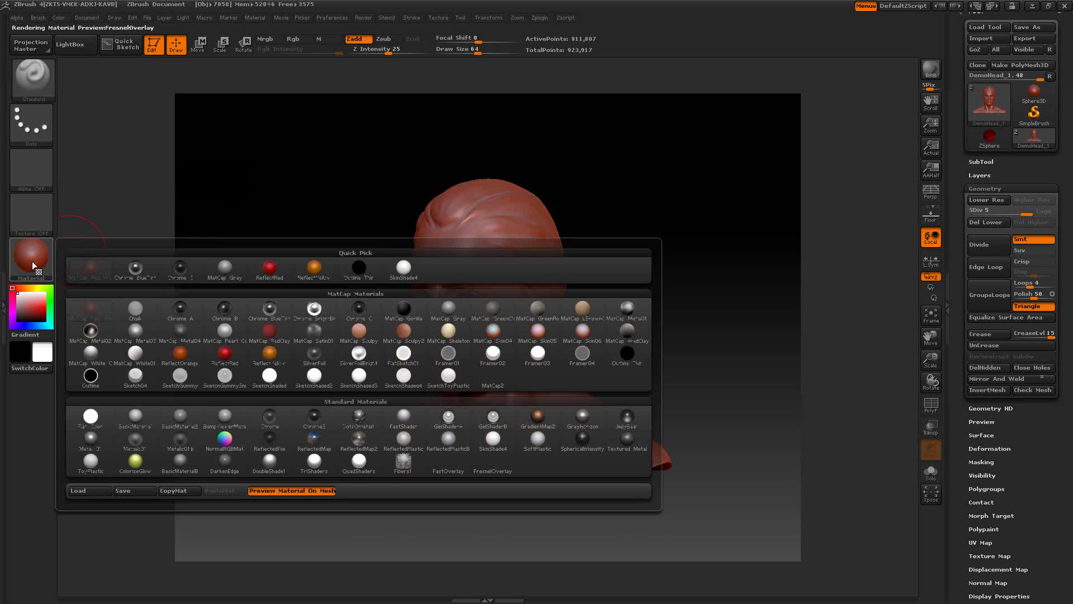
{"action": "left_click", "coordinate": [224, 271]}
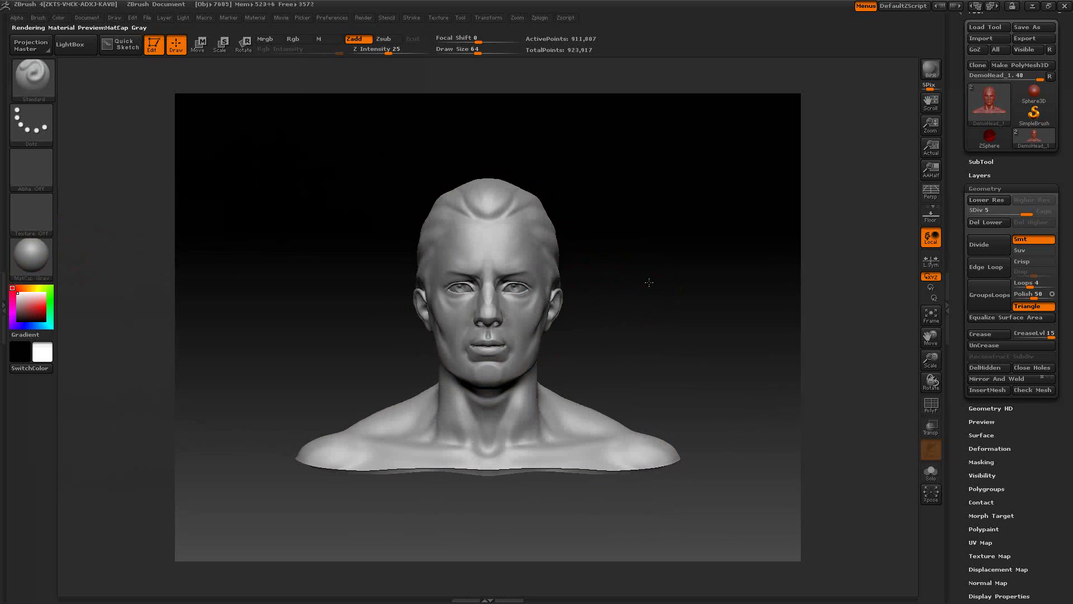
{"action": "mouse_move", "coordinate": [649, 283]}
{"action": "left_mouse_down"}
{"action": "mouse_move", "coordinate": [659, 283]}
{"action": "mouse_move", "coordinate": [629, 285]}
{"action": "mouse_move", "coordinate": [707, 286]}
{"action": "mouse_move", "coordinate": [684, 298]}
{"action": "left_mouse_up"}
{"action": "left_click", "coordinate": [930, 195]}
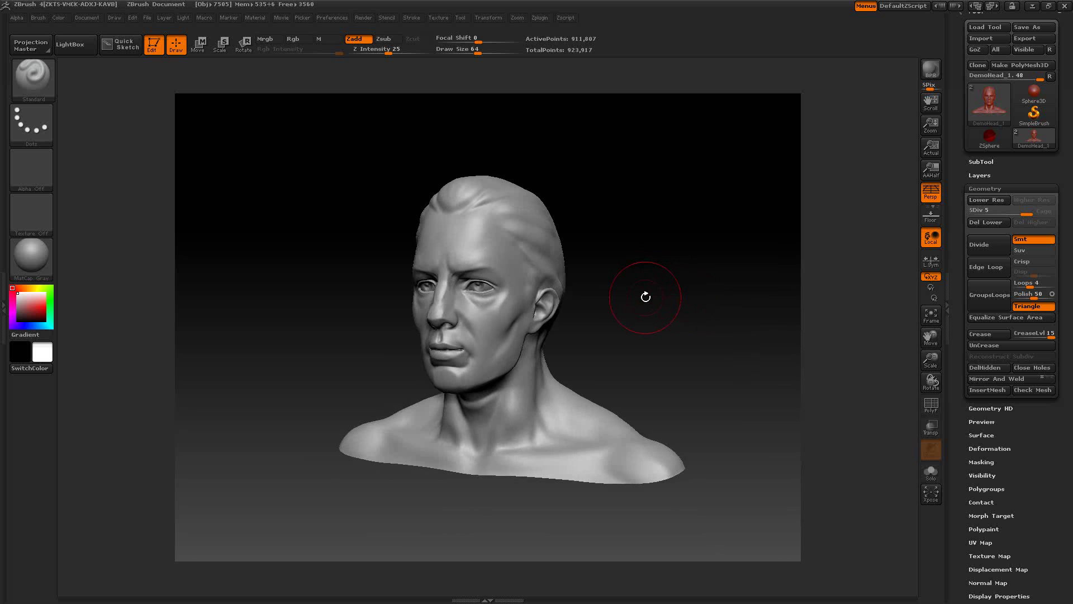
- Expand the tool's Masking settings and turn the head to a three-quarter view
{"action": "left_click_drag", "start_coordinate": [986, 447], "coordinate": [1003, 390]}
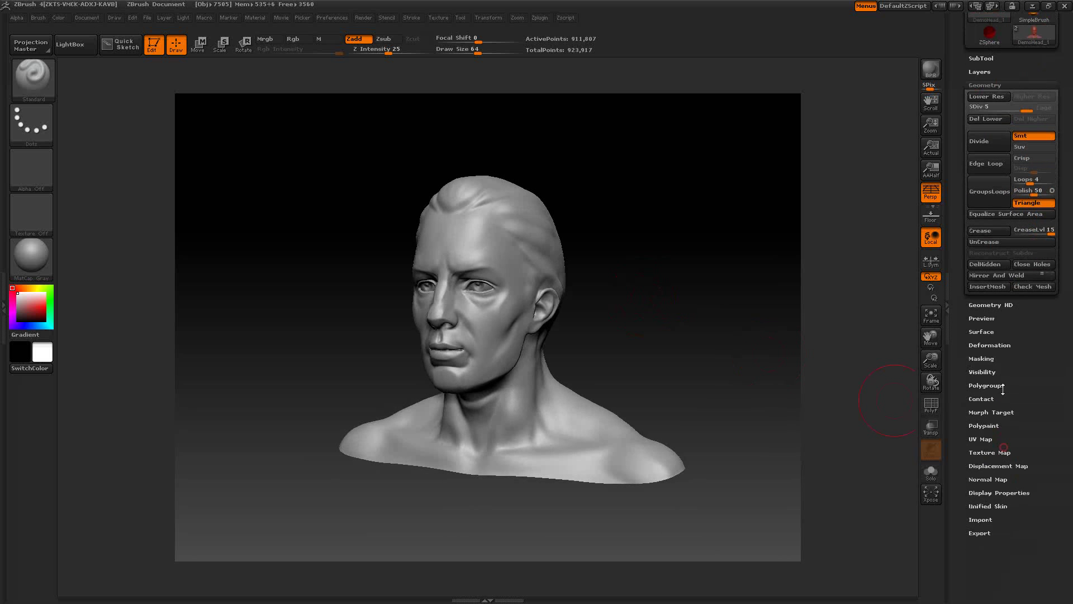
{"action": "left_click", "coordinate": [981, 358]}
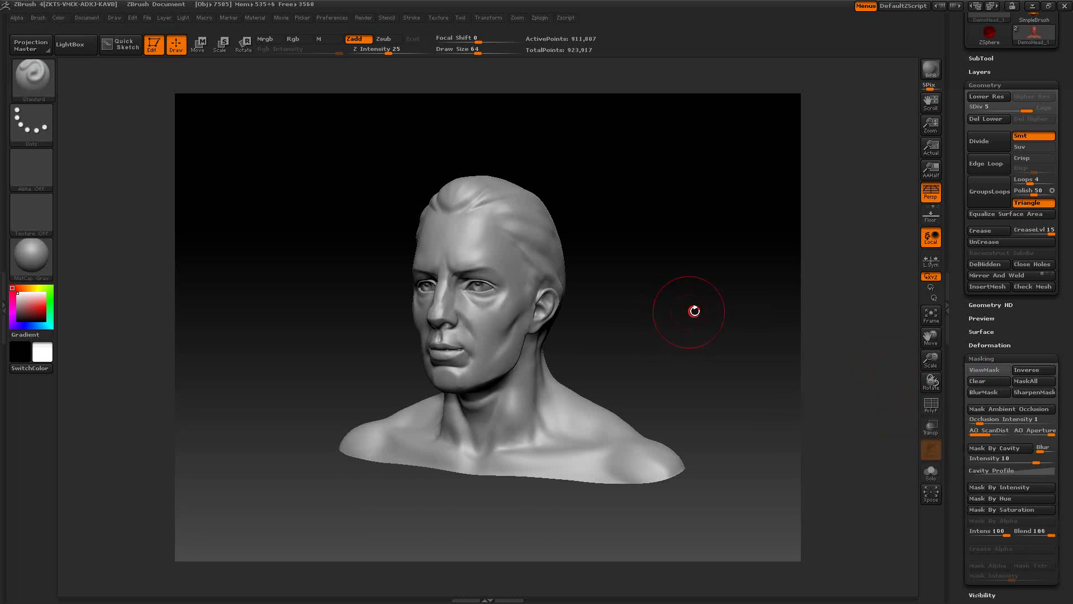
{"action": "mouse_move", "coordinate": [694, 311]}
{"action": "left_mouse_down"}
{"action": "mouse_move", "coordinate": [661, 328]}
{"action": "mouse_move", "coordinate": [682, 325]}
{"action": "mouse_move", "coordinate": [609, 303]}
{"action": "left_mouse_up"}
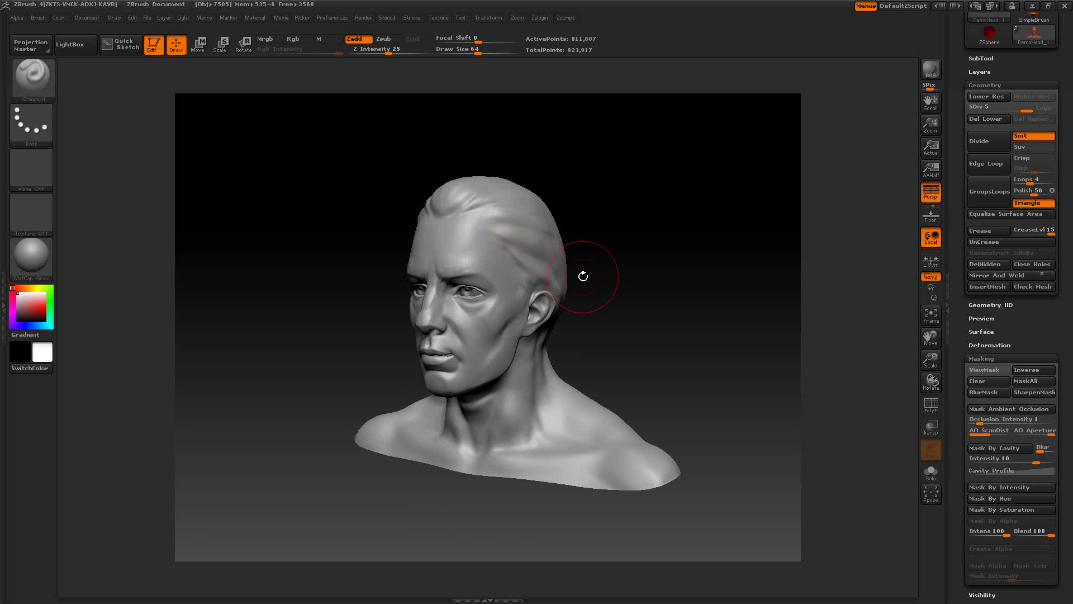
{"action": "mouse_move", "coordinate": [602, 274]}
{"action": "left_mouse_down"}
{"action": "mouse_move", "coordinate": [630, 293]}
{"action": "mouse_move", "coordinate": [606, 299]}
{"action": "mouse_move", "coordinate": [635, 285]}
{"action": "mouse_move", "coordinate": [666, 290]}
{"action": "mouse_move", "coordinate": [587, 296]}
{"action": "mouse_move", "coordinate": [647, 284]}
{"action": "mouse_move", "coordinate": [637, 290]}
{"action": "left_mouse_up"}
- Paint a mask over the side of the head and cheek, reducing the draw size to 29
{"action": "key", "text": "ctrl"}
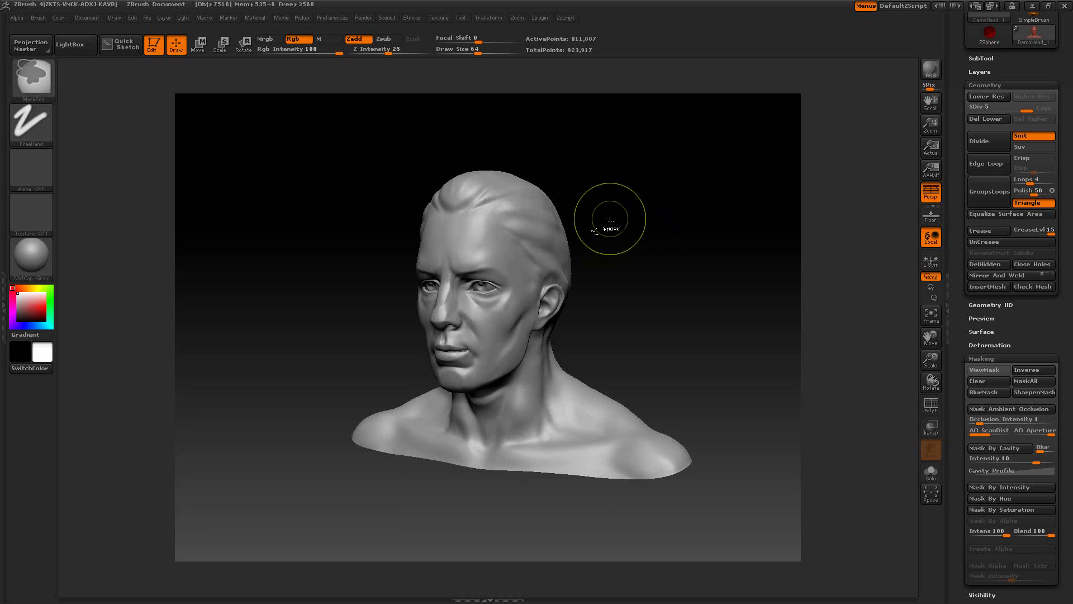
{"action": "mouse_move", "coordinate": [603, 258]}
{"action": "left_mouse_down", "text": "ctrl"}
{"action": "mouse_move", "coordinate": [628, 248]}
{"action": "mouse_move", "coordinate": [620, 256]}
{"action": "left_mouse_up", "text": "ctrl"}
{"action": "left_click_drag", "start_coordinate": [510, 240], "coordinate": [518, 250], "text": "ctrl"}
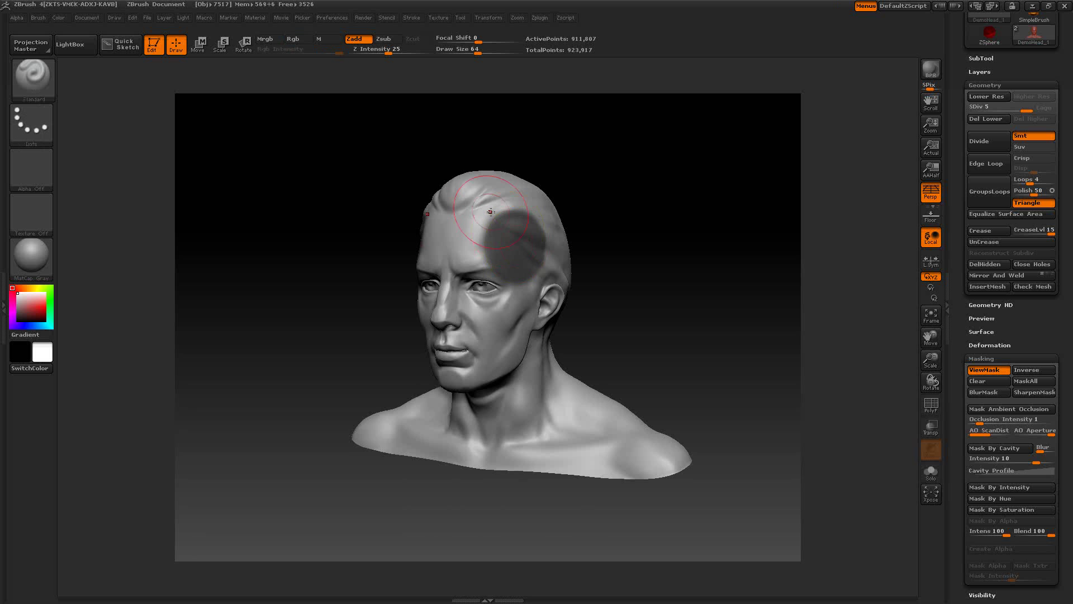
{"action": "mouse_move", "coordinate": [604, 245]}
{"action": "left_mouse_down"}
{"action": "mouse_move", "coordinate": [639, 245]}
{"action": "mouse_move", "coordinate": [581, 249]}
{"action": "mouse_move", "coordinate": [606, 247]}
{"action": "mouse_move", "coordinate": [576, 235]}
{"action": "left_mouse_up"}
{"action": "key", "text": "space"}
{"action": "left_click_drag", "start_coordinate": [643, 221], "coordinate": [628, 222]}
{"action": "mouse_move", "coordinate": [528, 262]}
{"action": "left_mouse_down", "text": "ctrl"}
{"action": "mouse_move", "coordinate": [526, 313]}
{"action": "mouse_move", "coordinate": [509, 344]}
{"action": "mouse_move", "coordinate": [503, 282]}
{"action": "mouse_move", "coordinate": [470, 221]}
{"action": "mouse_move", "coordinate": [517, 202]}
{"action": "mouse_move", "coordinate": [563, 250]}
{"action": "left_mouse_up", "text": "ctrl"}
{"action": "mouse_move", "coordinate": [640, 243]}
{"action": "left_mouse_down"}
{"action": "mouse_move", "coordinate": [710, 240]}
{"action": "mouse_move", "coordinate": [640, 251]}
{"action": "mouse_move", "coordinate": [661, 250]}
{"action": "left_mouse_up"}
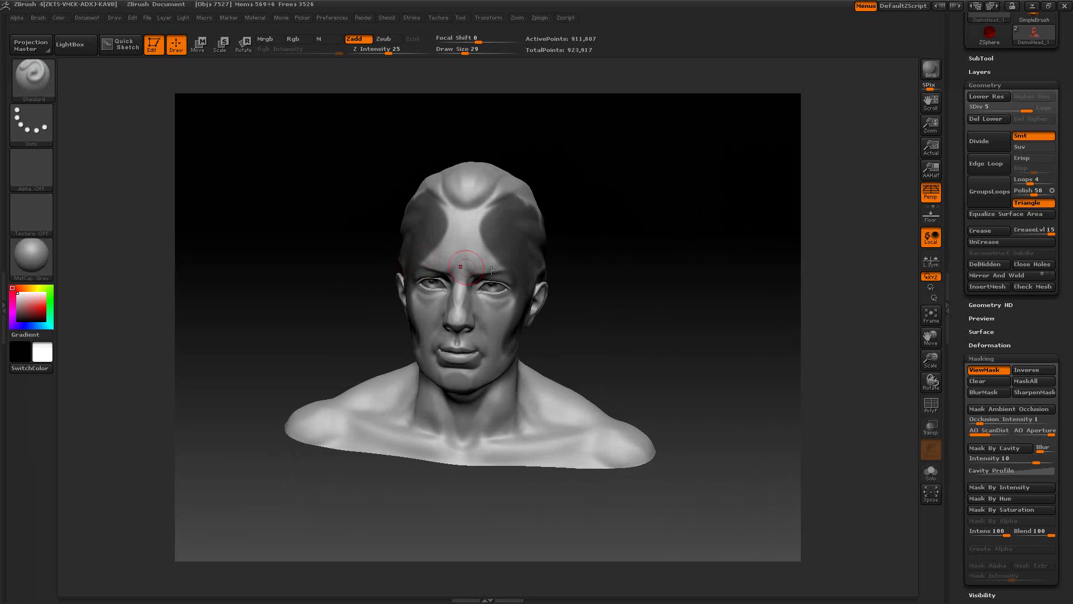
- Sculpt with the Standard brush around the mask's edges on the side of the head and cheek, and undo the strokes
{"action": "mouse_move", "coordinate": [570, 256]}
{"action": "left_mouse_down"}
{"action": "mouse_move", "coordinate": [554, 251]}
{"action": "mouse_move", "coordinate": [604, 247]}
{"action": "mouse_move", "coordinate": [483, 260]}
{"action": "mouse_move", "coordinate": [490, 205]}
{"action": "left_mouse_up"}
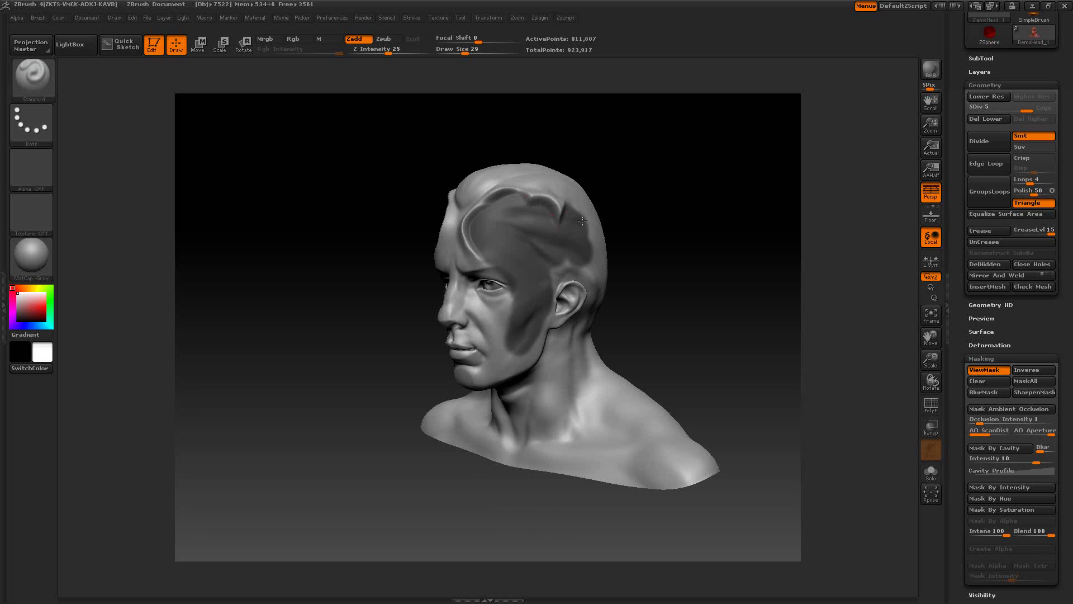
{"action": "mouse_move", "coordinate": [585, 261]}
{"action": "left_mouse_down"}
{"action": "mouse_move", "coordinate": [556, 293]}
{"action": "mouse_move", "coordinate": [543, 334]}
{"action": "left_mouse_up"}
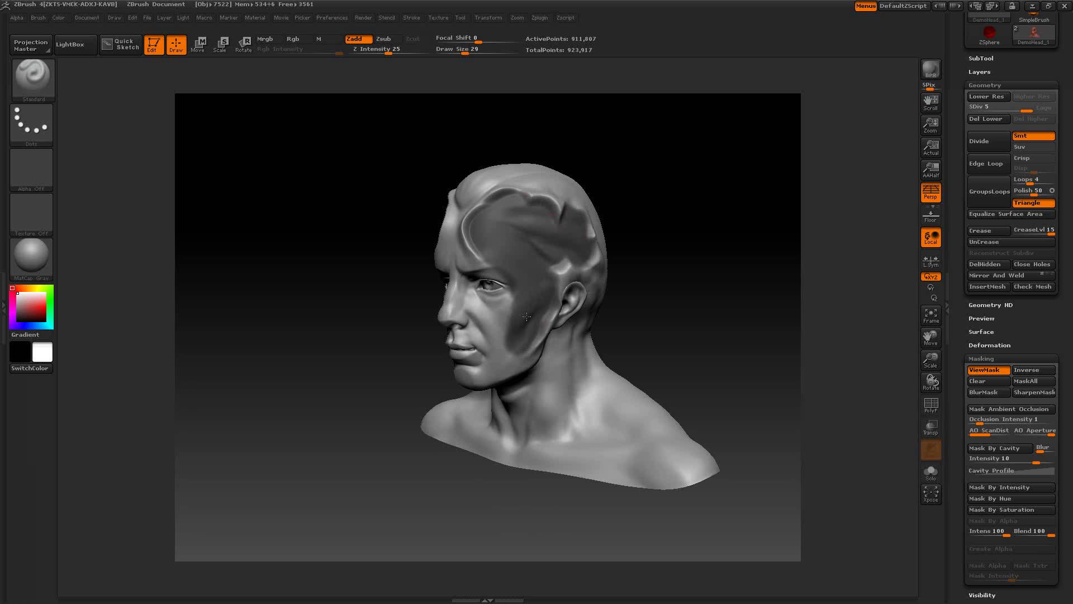
{"action": "mouse_move", "coordinate": [506, 298]}
{"action": "left_mouse_down"}
{"action": "mouse_move", "coordinate": [508, 349]}
{"action": "mouse_move", "coordinate": [499, 278]}
{"action": "mouse_move", "coordinate": [515, 307]}
{"action": "left_mouse_up"}
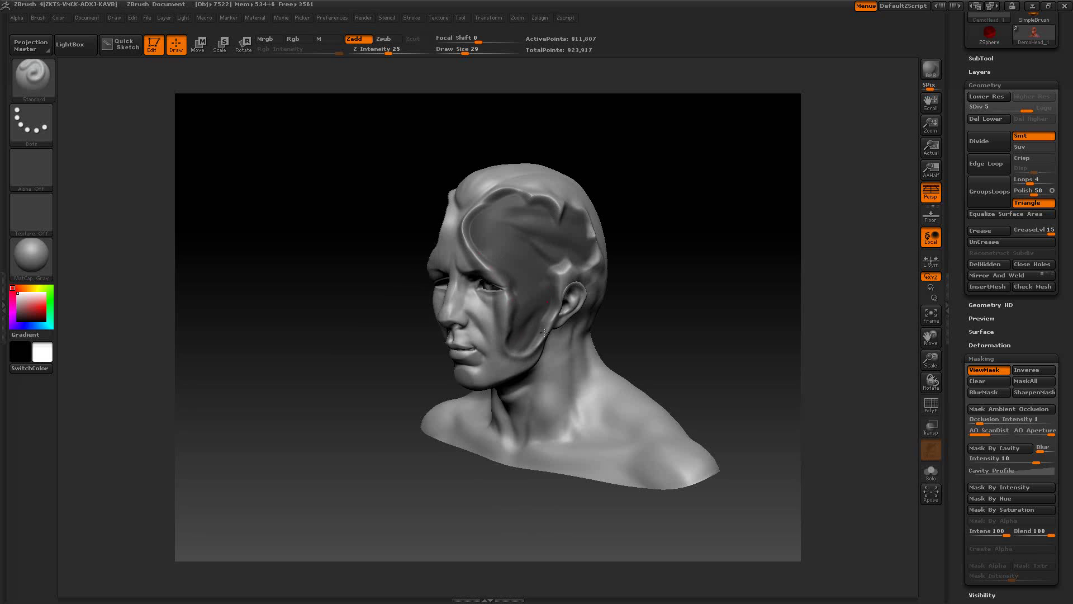
{"action": "mouse_move", "coordinate": [688, 307]}
{"action": "left_mouse_down"}
{"action": "mouse_move", "coordinate": [707, 285]}
{"action": "mouse_move", "coordinate": [636, 288]}
{"action": "mouse_move", "coordinate": [677, 272]}
{"action": "mouse_move", "coordinate": [662, 274]}
{"action": "mouse_move", "coordinate": [680, 238]}
{"action": "left_mouse_up"}
{"action": "key", "text": "ctrl+z"}
{"action": "key", "text": "ctrl+z"}
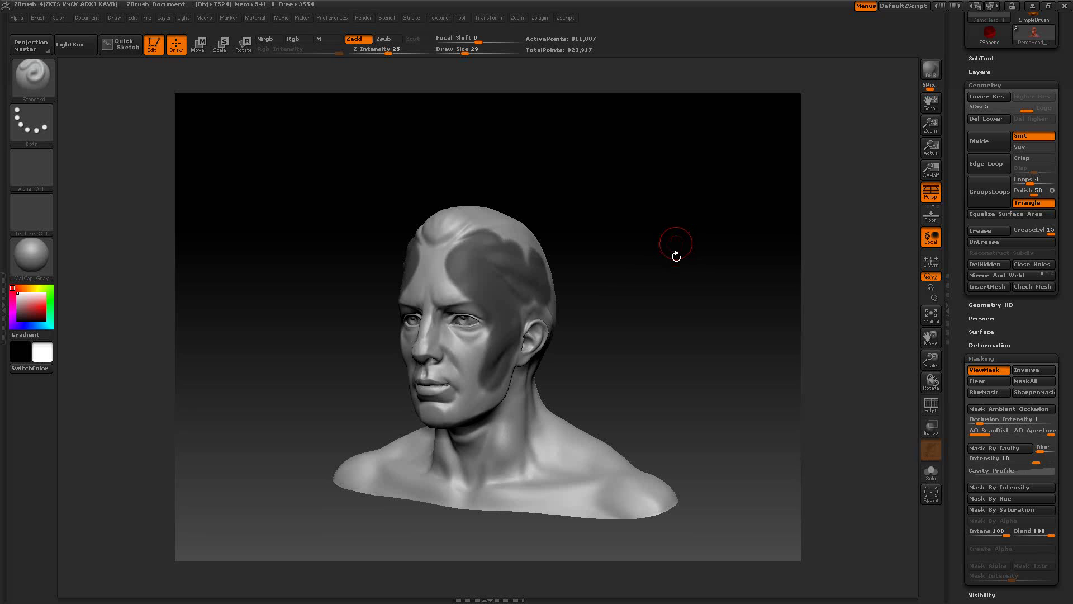
- Clear the existing mask and paint a new mask patch on the temple
{"action": "left_click", "coordinate": [992, 381]}
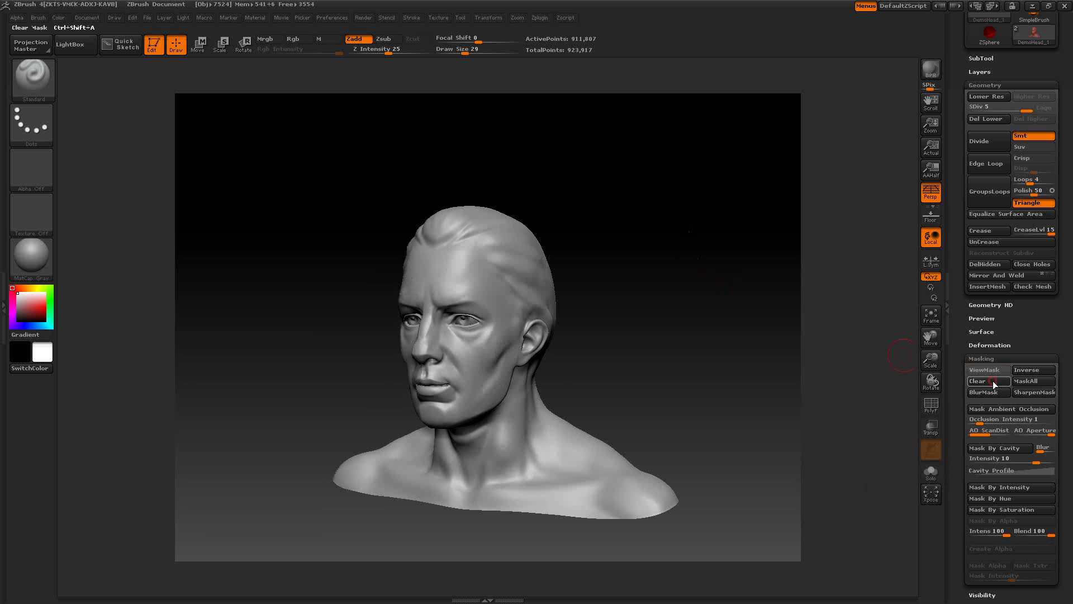
{"action": "left_click_drag", "start_coordinate": [657, 330], "coordinate": [630, 221]}
{"action": "left_click_drag", "start_coordinate": [509, 257], "coordinate": [514, 302], "text": "ctrl"}
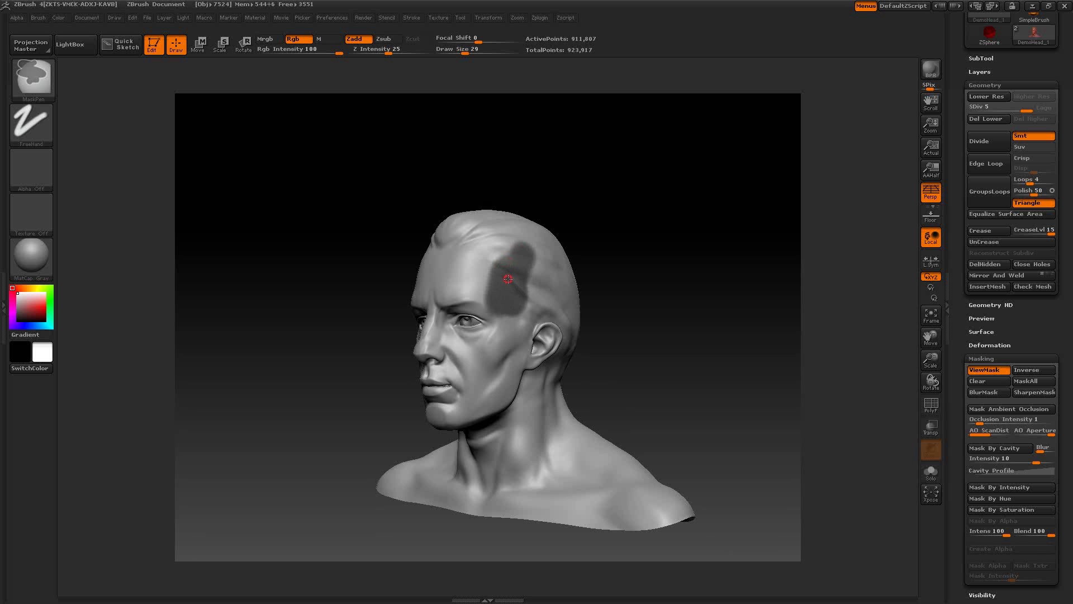
- Invert the temple mask back and forth, ending with only the temple patch masked
{"action": "key", "text": "ctrl"}
{"action": "left_click", "coordinate": [643, 242], "text": "ctrl"}
{"action": "left_click", "coordinate": [643, 242], "text": "ctrl"}
{"action": "left_click", "coordinate": [644, 242], "text": "ctrl"}
{"action": "left_click", "coordinate": [644, 242], "text": "ctrl"}
{"action": "left_click", "coordinate": [643, 242], "text": "ctrl"}
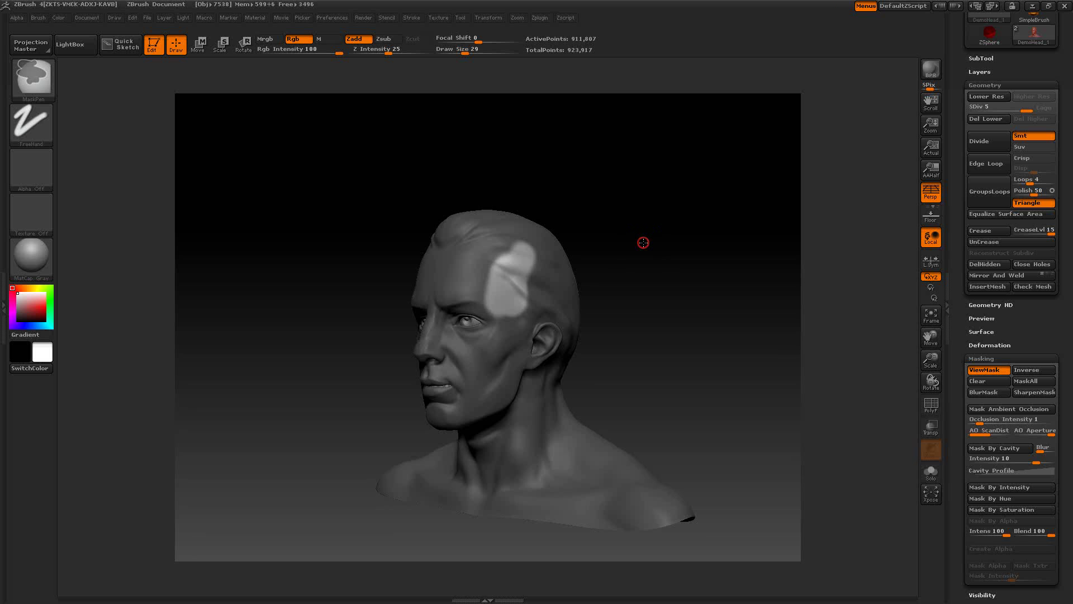
{"action": "left_click", "coordinate": [643, 242], "text": "ctrl"}
{"action": "left_click", "coordinate": [644, 242], "text": "ctrl"}
{"action": "left_click", "coordinate": [643, 242], "text": "ctrl"}
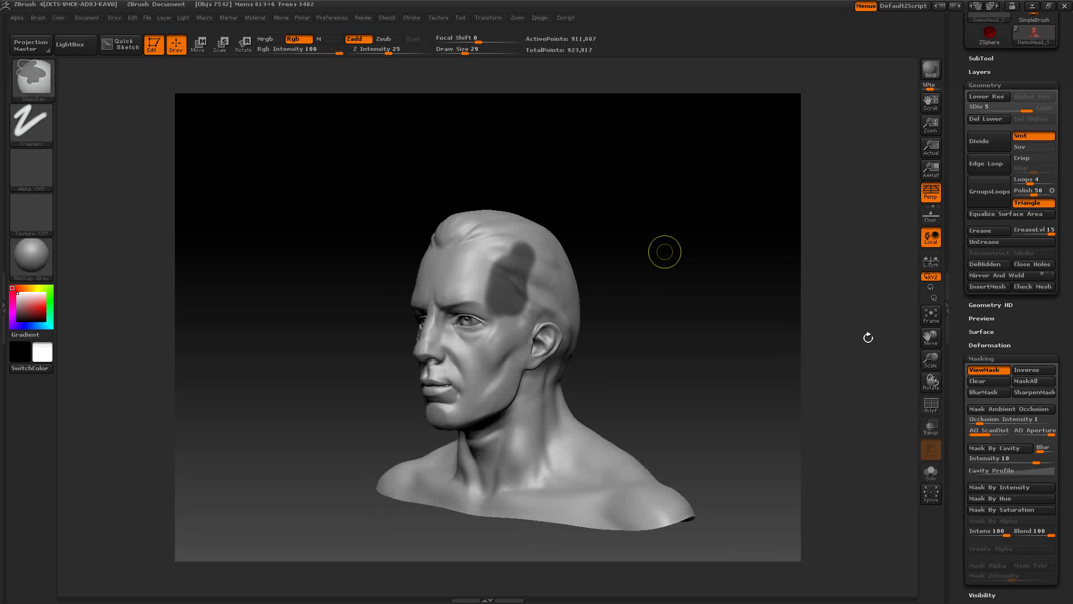
{"action": "left_click", "coordinate": [1031, 371]}
{"action": "left_click", "coordinate": [1031, 370]}
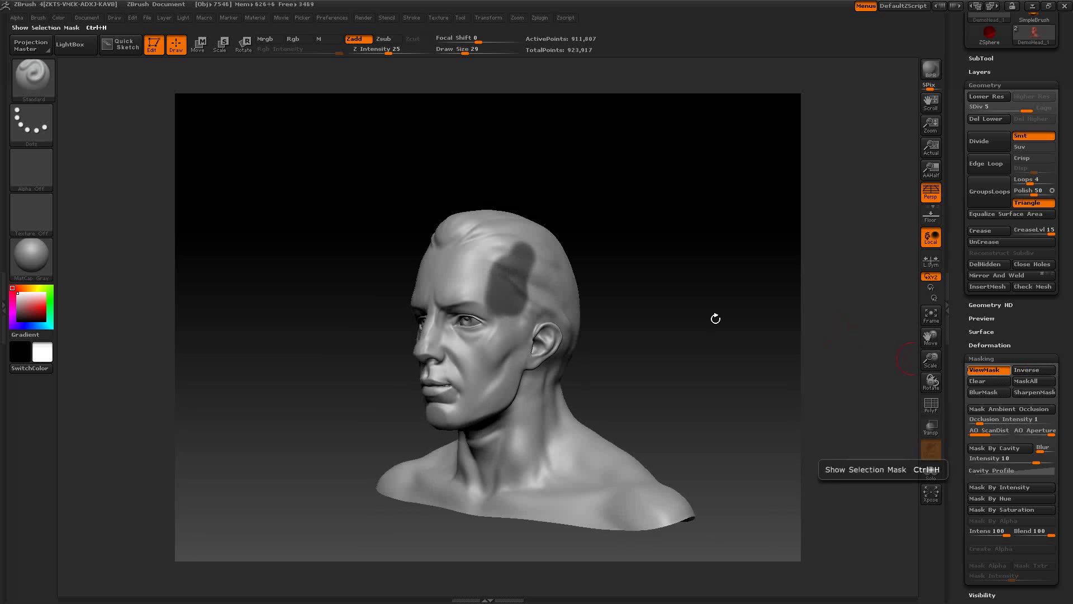
- Mask the whole head and invert the mask to leave the head fully unmasked
{"action": "left_click", "coordinate": [638, 277], "text": "ctrl"}
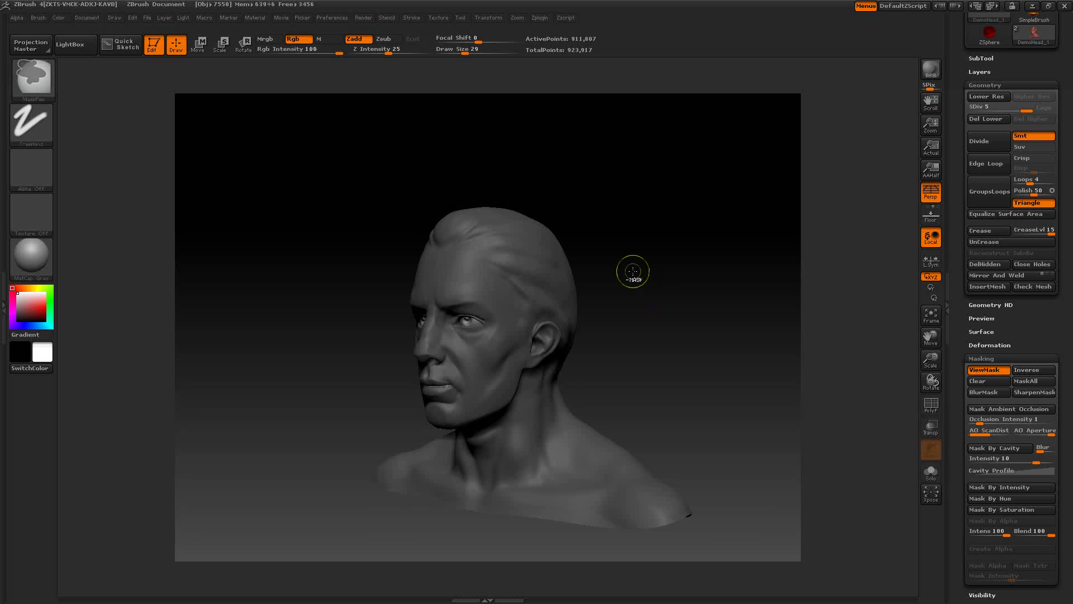
{"action": "key", "text": "ctrl+alt"}
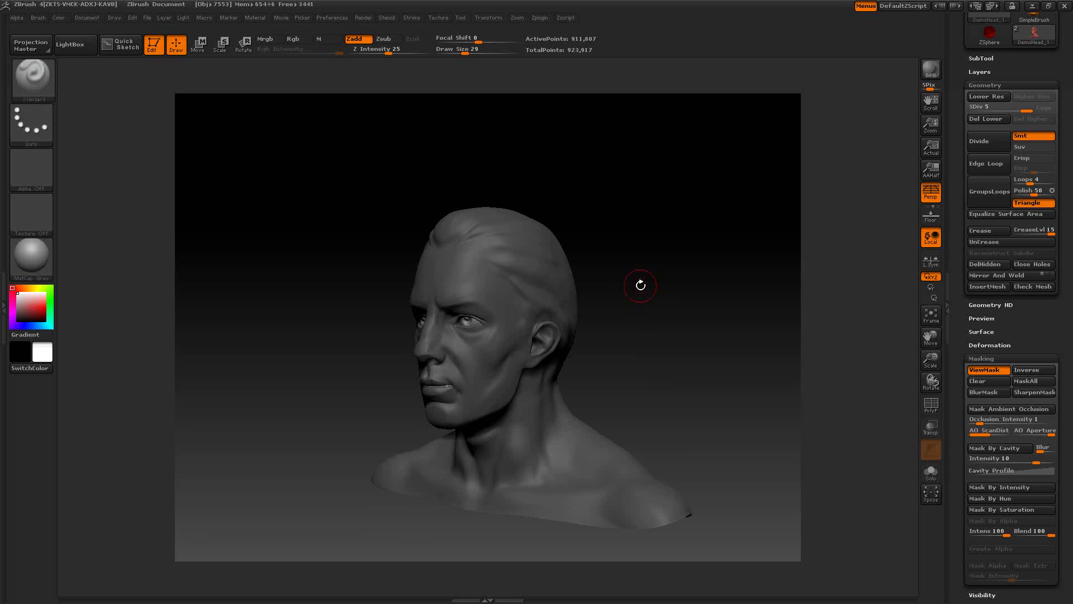
{"action": "key", "text": "ctrl"}
{"action": "left_click", "coordinate": [659, 259], "text": "ctrl"}
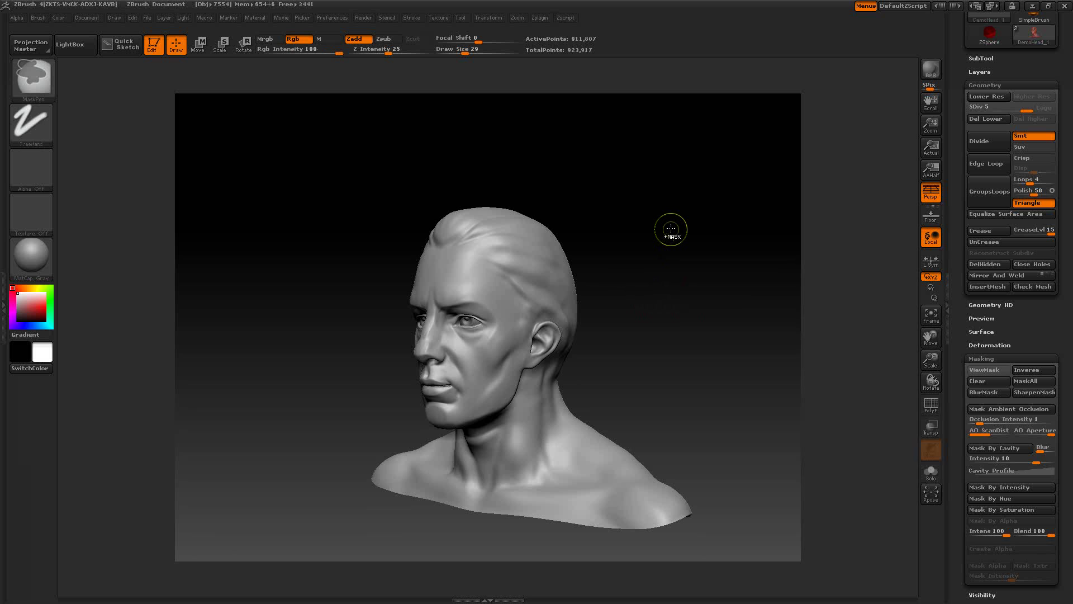
- Paint a fresh mask patch on the temple, clear it, and turn the head to a side view
{"action": "left_click_drag", "start_coordinate": [647, 257], "coordinate": [648, 257], "text": "ctrl"}
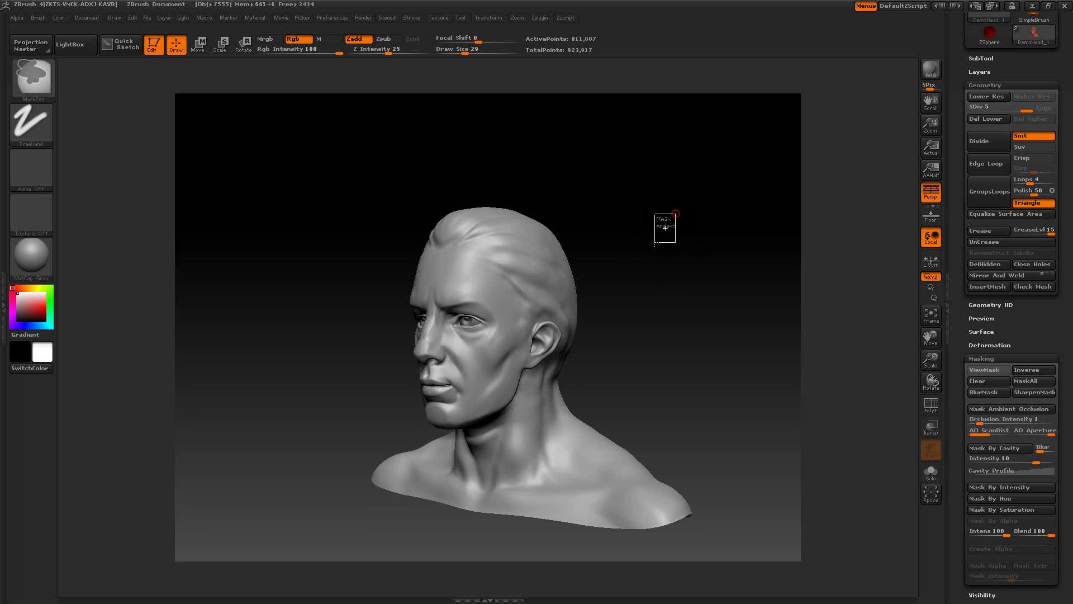
{"action": "left_click_drag", "start_coordinate": [510, 263], "coordinate": [513, 305], "text": "ctrl"}
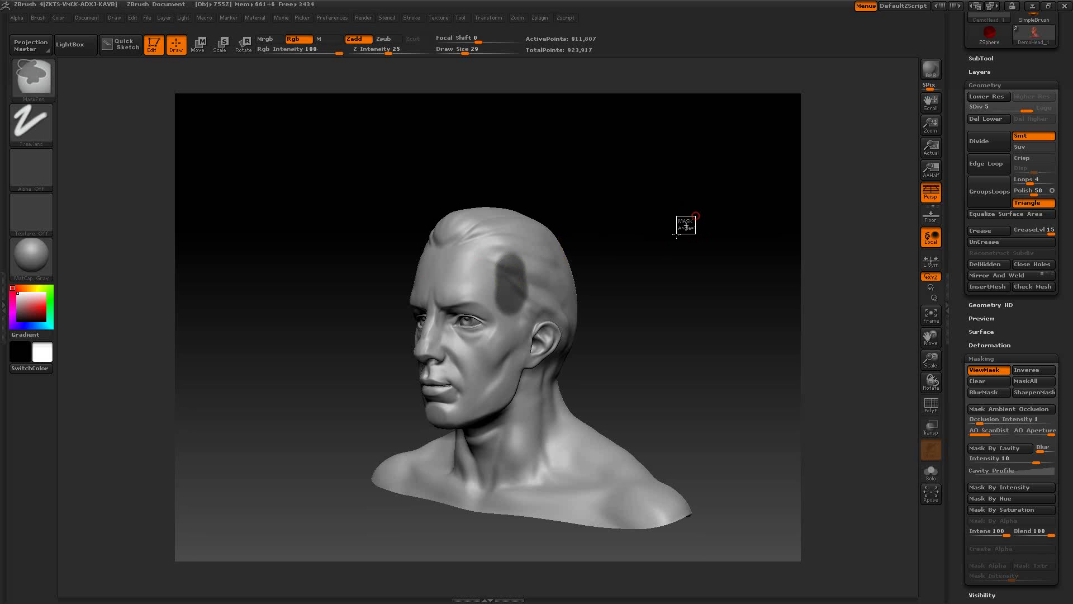
{"action": "left_click_drag", "start_coordinate": [685, 225], "coordinate": [694, 217], "text": "ctrl"}
{"action": "mouse_move", "coordinate": [662, 278]}
{"action": "left_mouse_down"}
{"action": "mouse_move", "coordinate": [674, 267]}
{"action": "mouse_move", "coordinate": [678, 280]}
{"action": "mouse_move", "coordinate": [654, 283]}
{"action": "mouse_move", "coordinate": [671, 289]}
{"action": "mouse_move", "coordinate": [581, 290]}
{"action": "left_mouse_up"}
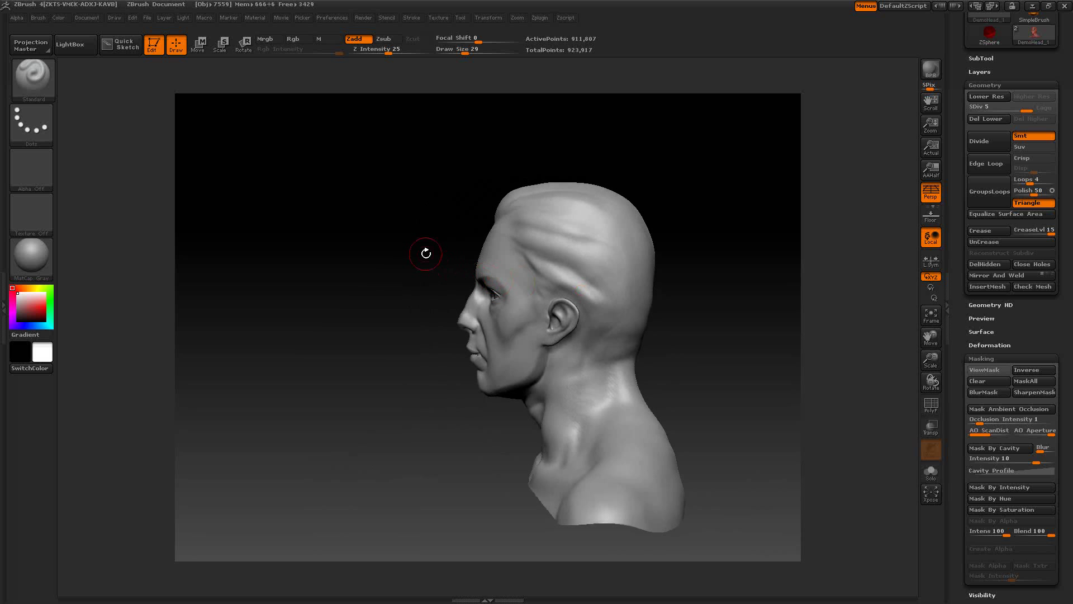
- Isolate the face in the side view with a rectangular selection, hiding the rest of the head, and inspect it from the front
{"action": "key", "text": "ctrl+shift"}
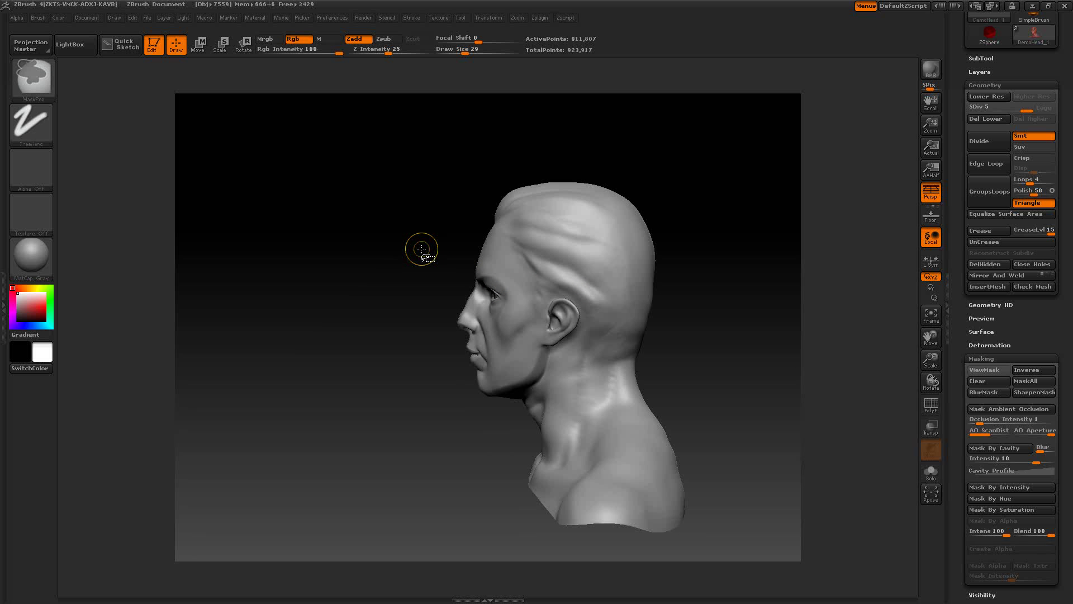
{"action": "key", "text": "ctrl+shift"}
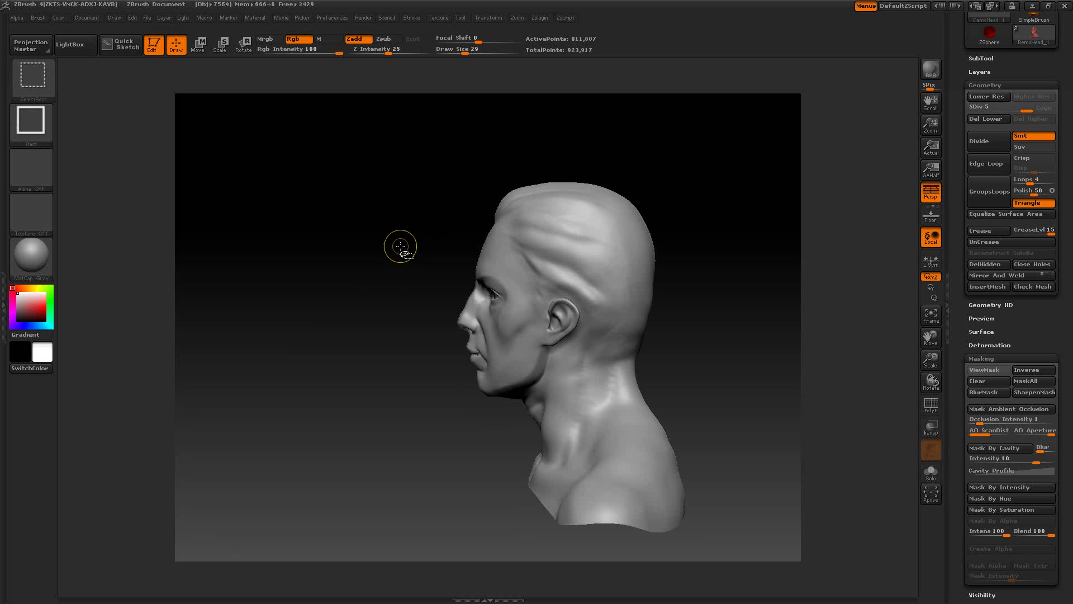
{"action": "key", "text": "ctrl+shift"}
{"action": "mouse_move", "coordinate": [396, 231]}
{"action": "left_mouse_down", "text": "ctrl+shift"}
{"action": "mouse_move", "coordinate": [511, 414]}
{"action": "mouse_move", "coordinate": [524, 417]}
{"action": "left_mouse_up", "text": "ctrl+shift"}
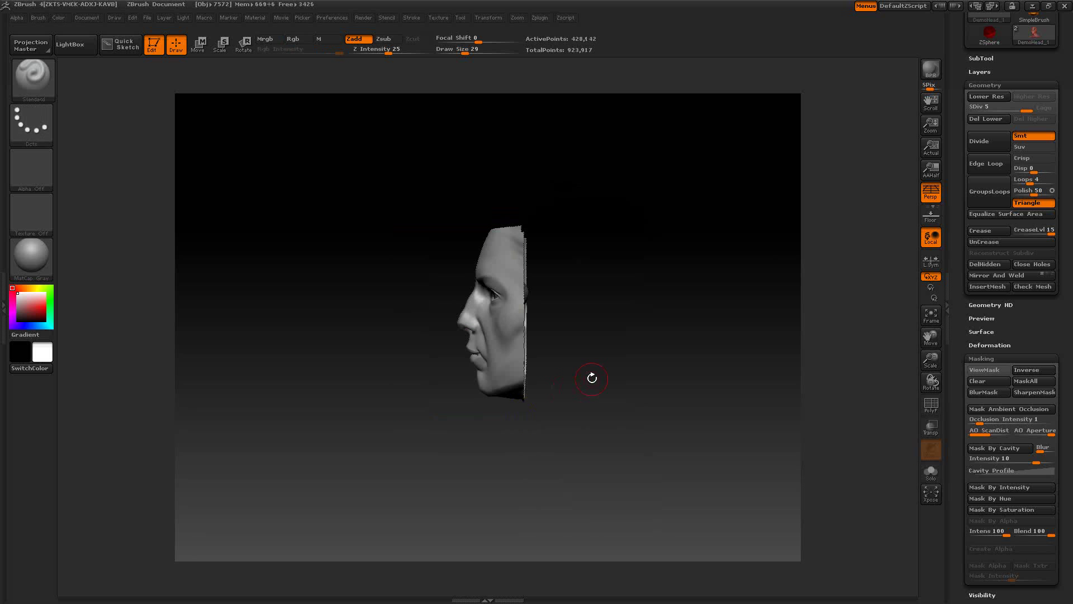
{"action": "left_click_drag", "start_coordinate": [591, 377], "coordinate": [634, 375]}
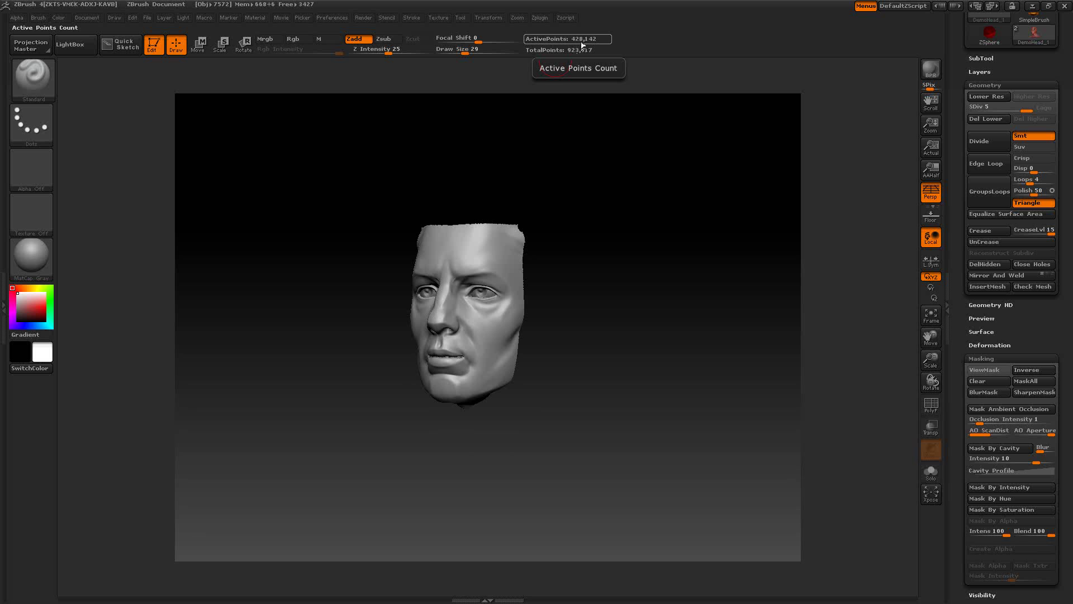
{"action": "left_click_drag", "start_coordinate": [618, 290], "coordinate": [603, 289]}
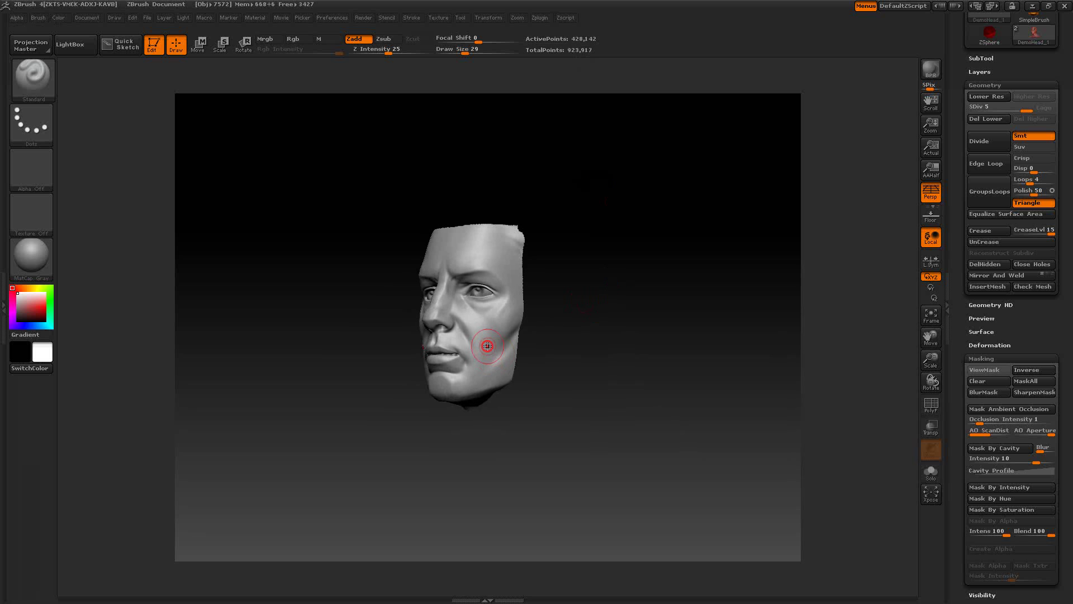
- Sculpt a test stroke on the cheek of the isolated face and undo it
{"action": "mouse_move", "coordinate": [487, 346]}
{"action": "left_mouse_down"}
{"action": "mouse_move", "coordinate": [469, 324]}
{"action": "mouse_move", "coordinate": [489, 337]}
{"action": "left_mouse_up"}
{"action": "mouse_move", "coordinate": [591, 306]}
{"action": "left_mouse_down"}
{"action": "mouse_move", "coordinate": [622, 300]}
{"action": "mouse_move", "coordinate": [602, 307]}
{"action": "left_mouse_up"}
{"action": "key", "text": "ctrl+z"}
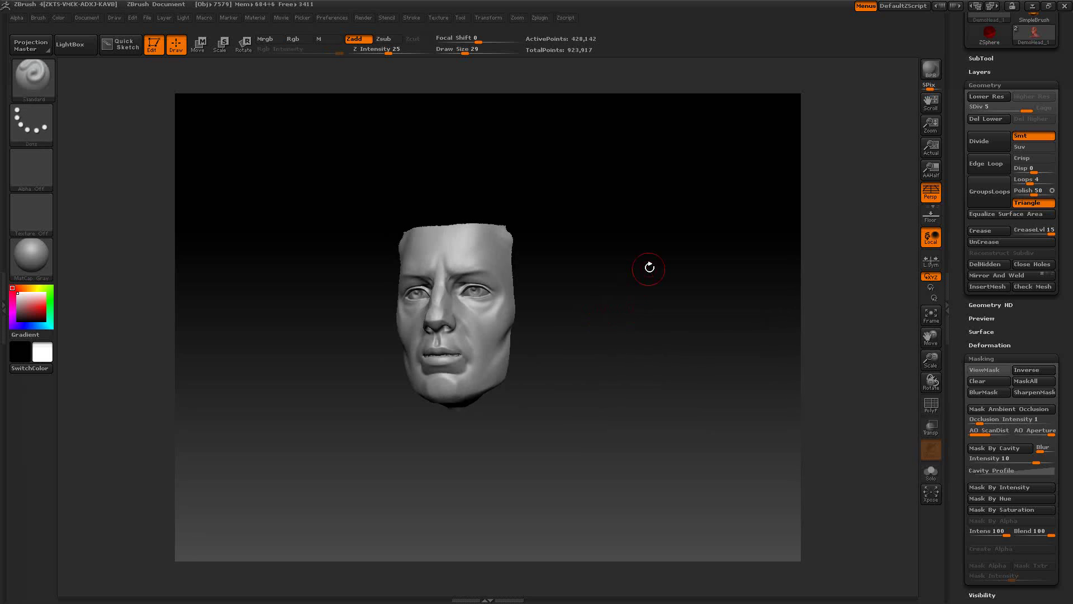
- Unhide the full head and paint a mask patch running from the temple over the cheek
{"action": "key", "text": "ctrl"}
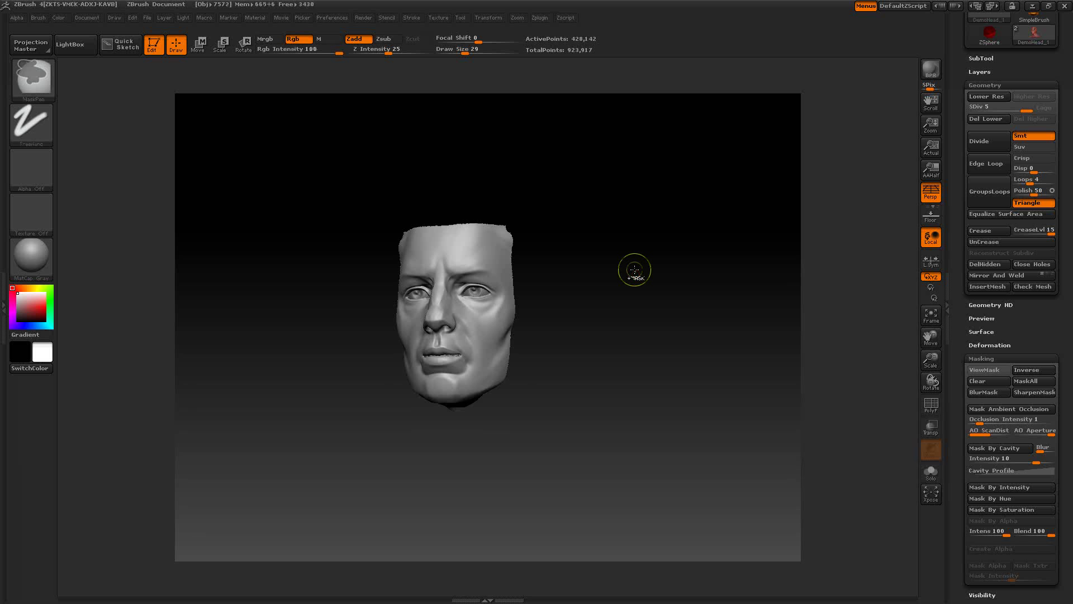
{"action": "left_click", "coordinate": [633, 269], "text": "ctrl+shift"}
{"action": "mouse_move", "coordinate": [647, 277]}
{"action": "left_mouse_down"}
{"action": "mouse_move", "coordinate": [619, 282]}
{"action": "mouse_move", "coordinate": [627, 307]}
{"action": "mouse_move", "coordinate": [653, 295]}
{"action": "mouse_move", "coordinate": [628, 311]}
{"action": "mouse_move", "coordinate": [656, 300]}
{"action": "mouse_move", "coordinate": [630, 307]}
{"action": "left_mouse_up"}
{"action": "mouse_move", "coordinate": [501, 246]}
{"action": "left_mouse_down", "text": "ctrl"}
{"action": "mouse_move", "coordinate": [510, 233]}
{"action": "mouse_move", "coordinate": [541, 270]}
{"action": "mouse_move", "coordinate": [529, 330]}
{"action": "mouse_move", "coordinate": [503, 329]}
{"action": "mouse_move", "coordinate": [556, 291]}
{"action": "mouse_move", "coordinate": [539, 342]}
{"action": "mouse_move", "coordinate": [504, 347]}
{"action": "mouse_move", "coordinate": [556, 334]}
{"action": "left_mouse_up", "text": "ctrl"}
{"action": "mouse_move", "coordinate": [680, 301]}
{"action": "left_mouse_down"}
{"action": "mouse_move", "coordinate": [706, 274]}
{"action": "mouse_move", "coordinate": [686, 287]}
{"action": "left_mouse_up"}
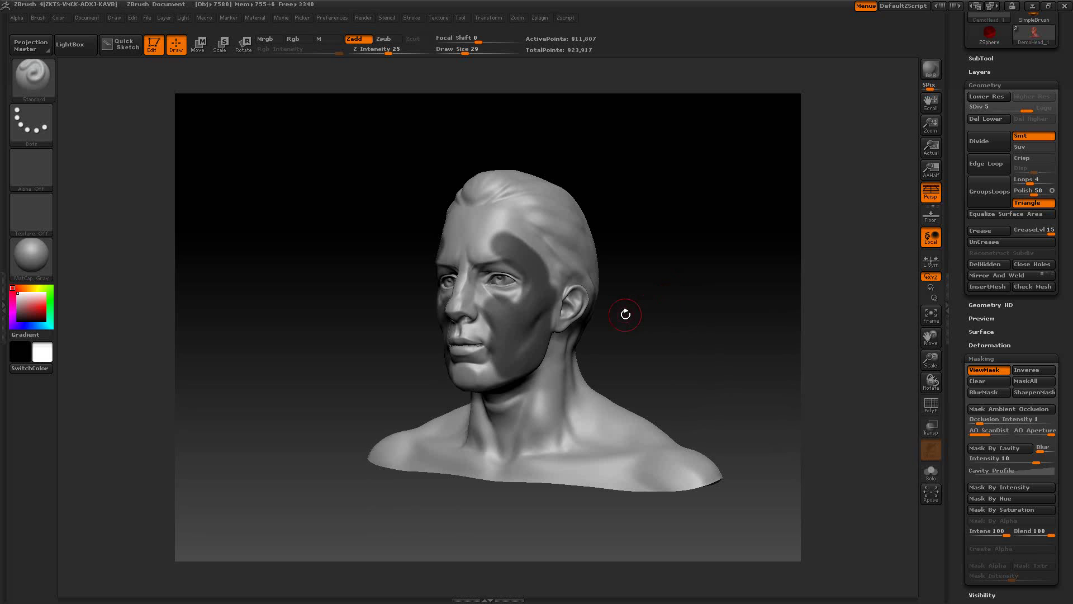
- Blur the edge of the temple and cheek mask and sharpen it again
{"action": "key", "text": "ctrl"}
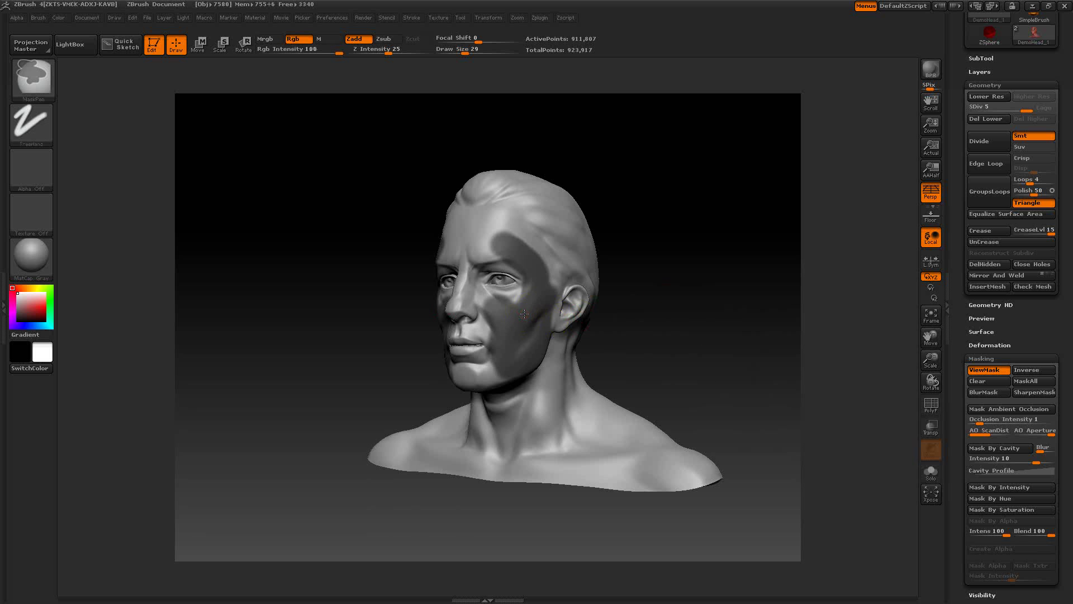
{"action": "left_click", "coordinate": [525, 317], "text": "ctrl"}
{"action": "key", "text": "ctrl"}
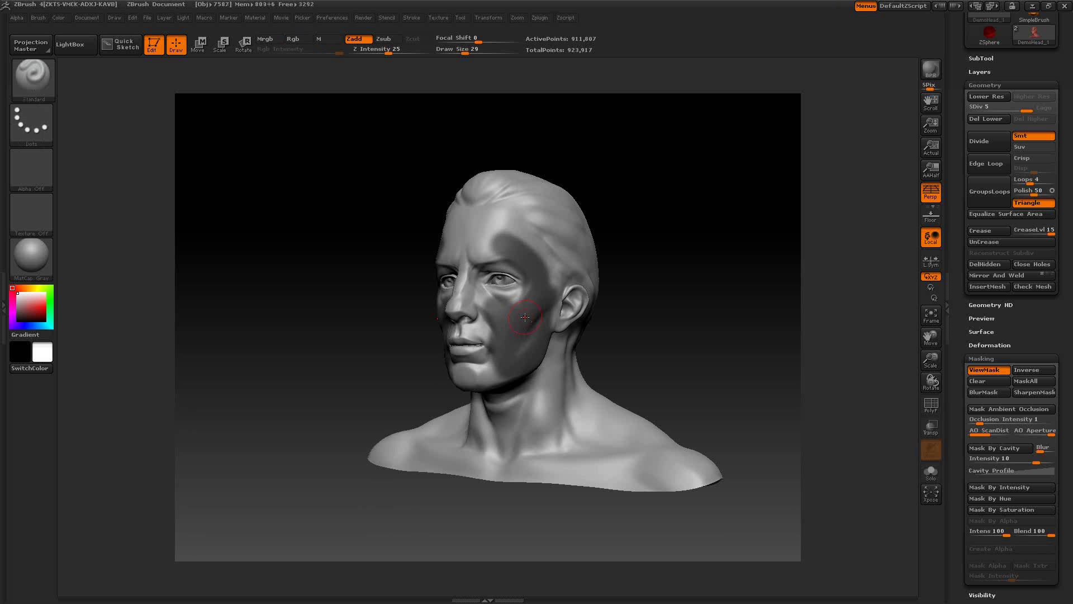
{"action": "key", "text": "ctrl"}
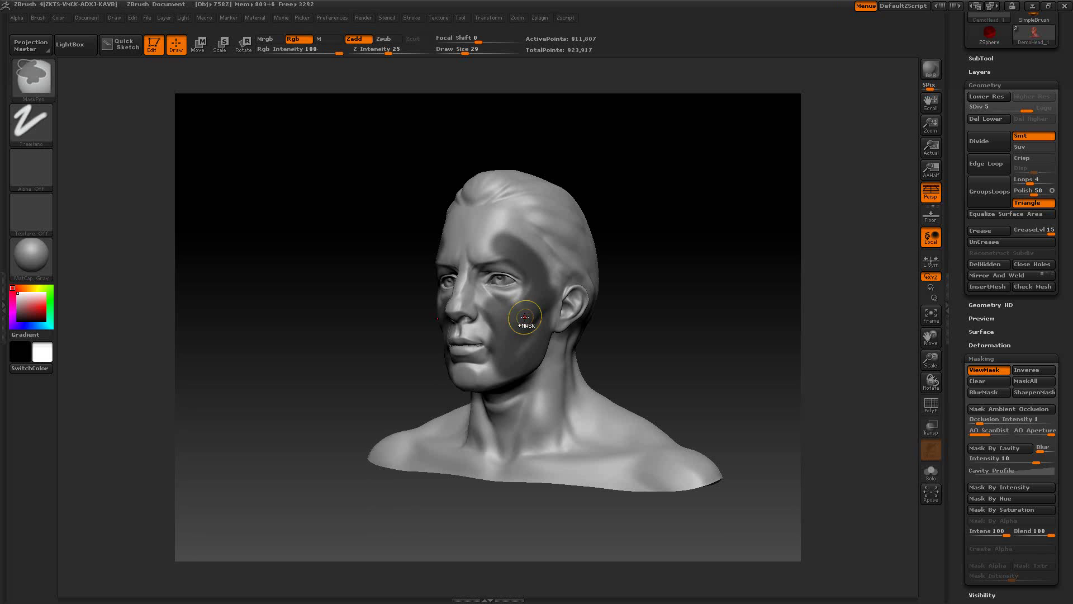
{"action": "key", "text": "ctrl+shift"}
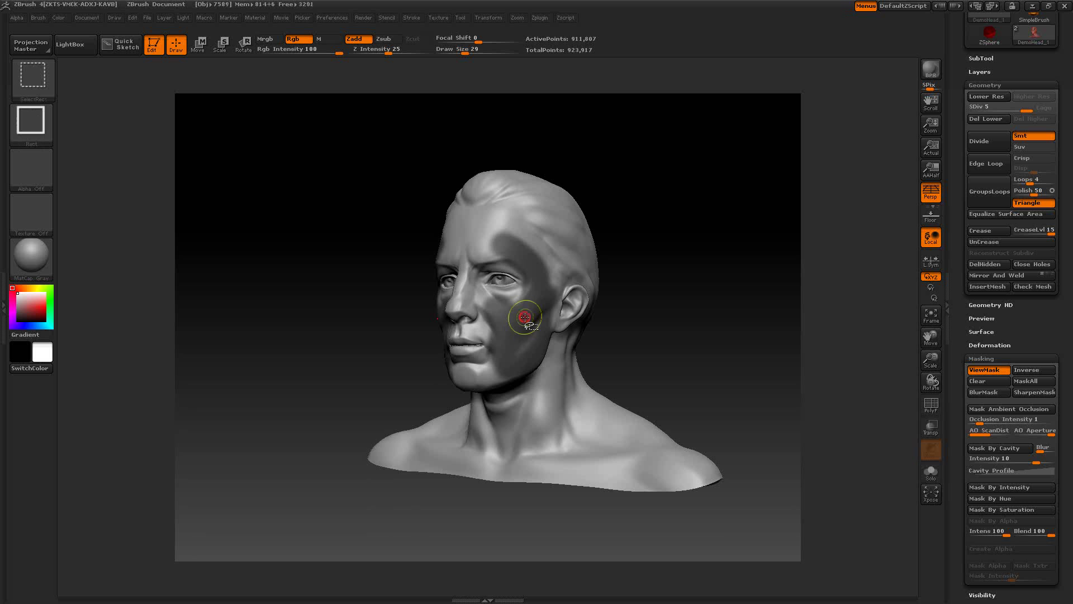
{"action": "key", "text": "ctrl+alt"}
{"action": "key", "text": "ctrl+alt"}
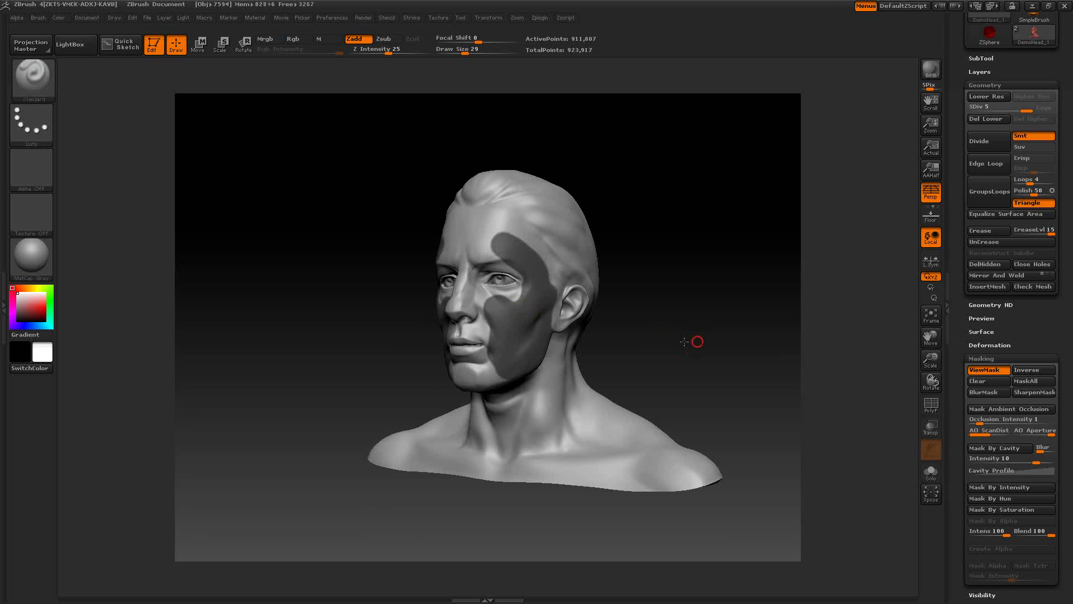
- Hide the unmasked points around the temple and cheek mask and bring the full head back
{"action": "left_click_drag", "start_coordinate": [697, 340], "coordinate": [707, 341]}
{"action": "left_click_drag", "start_coordinate": [1040, 318], "coordinate": [1041, 291]}
{"action": "scroll", "coordinate": [1041, 290], "scroll_direction": "down", "scroll_amount": 5}
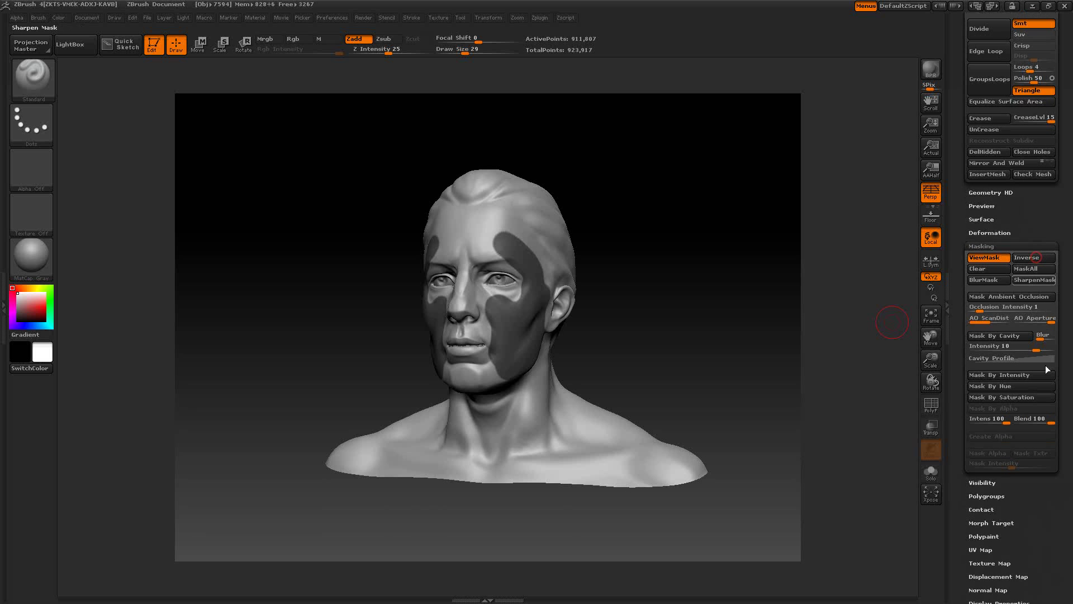
{"action": "scroll", "coordinate": [1026, 482], "scroll_direction": "down", "scroll_amount": 1}
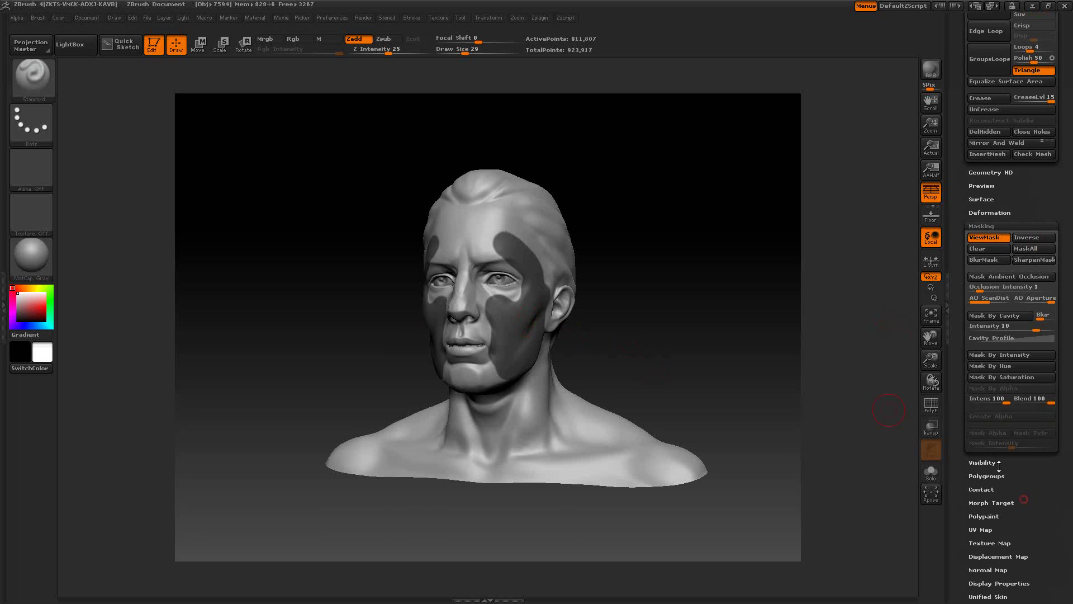
{"action": "left_click", "coordinate": [988, 463]}
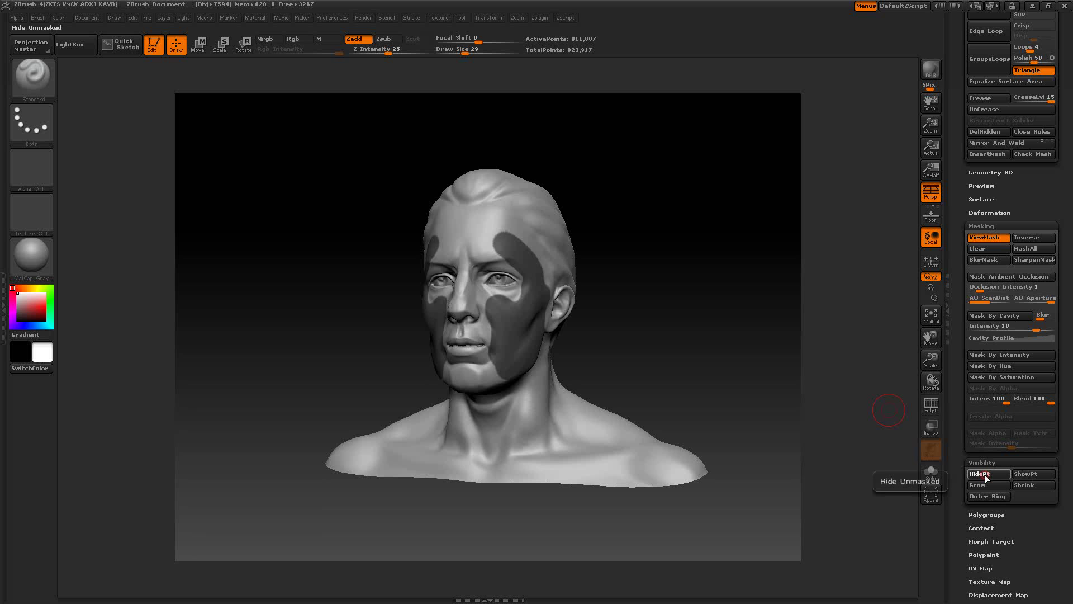
{"action": "left_click", "coordinate": [985, 474]}
{"action": "left_click_drag", "start_coordinate": [668, 369], "coordinate": [631, 364]}
{"action": "left_click", "coordinate": [631, 364], "text": "ctrl+shift"}
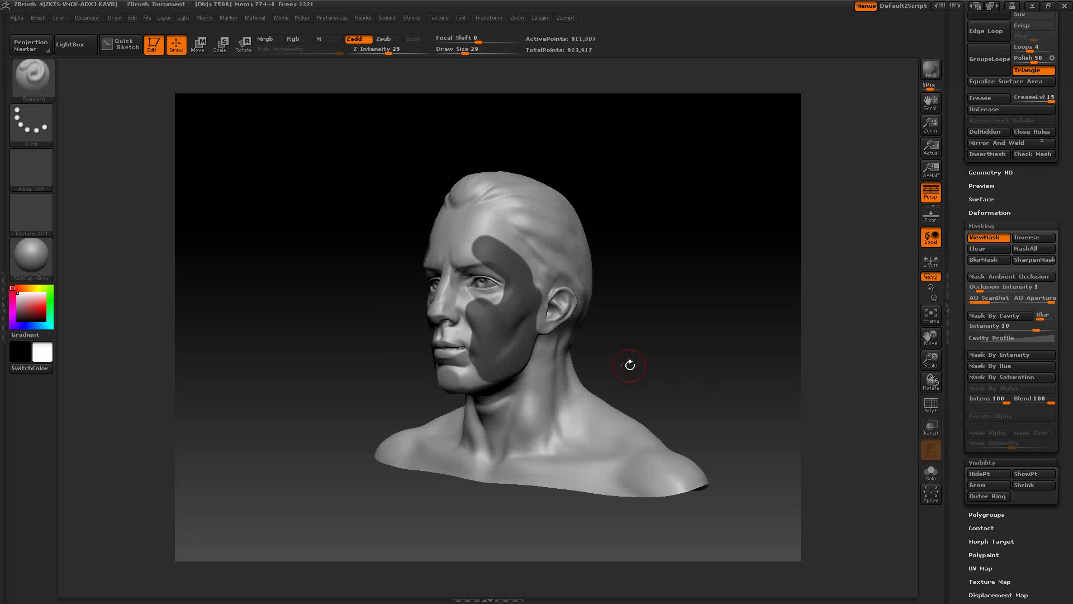
- Hide the unmasked part of the head a second time and show all points again
{"action": "left_click", "coordinate": [1029, 479]}
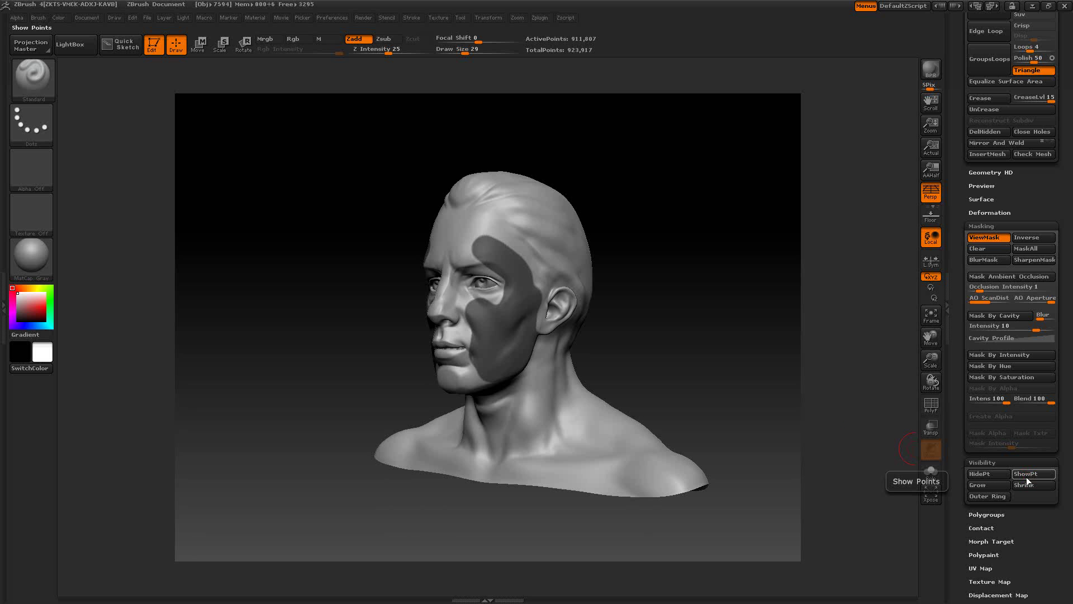
{"action": "left_click", "coordinate": [980, 474]}
{"action": "left_click", "coordinate": [981, 475]}
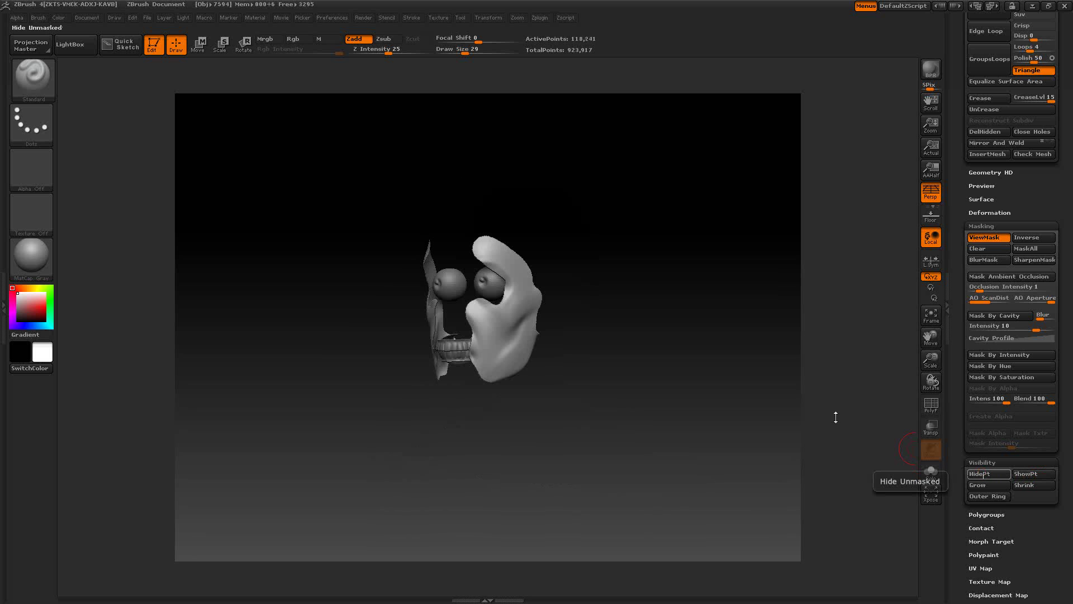
{"action": "left_click", "coordinate": [1030, 474]}
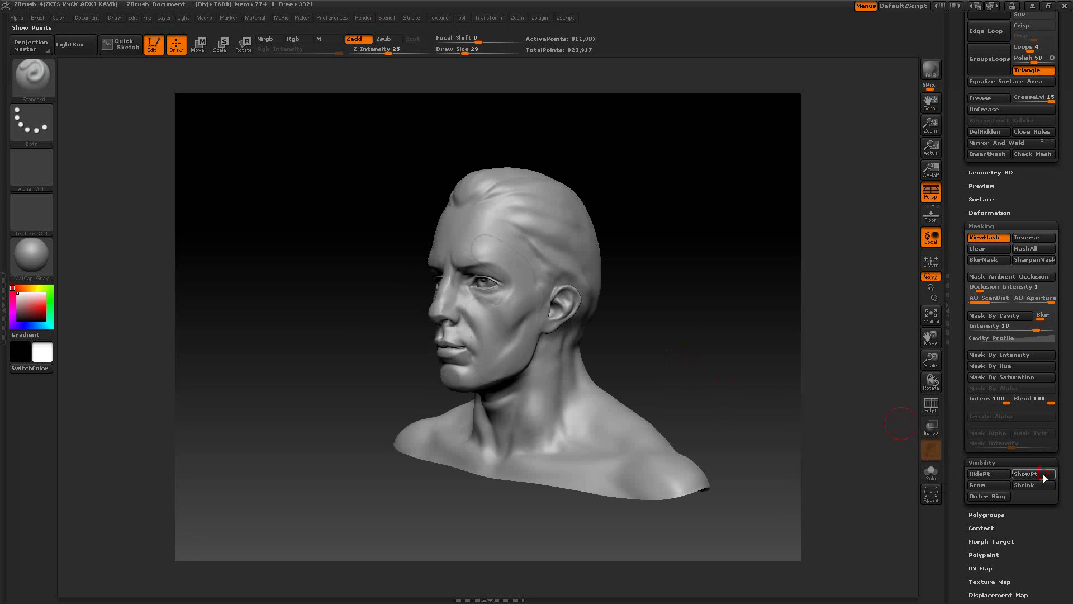
- Turn off X-axis symmetry for editing the head
{"action": "mouse_move", "coordinate": [724, 365]}
{"action": "left_mouse_down"}
{"action": "mouse_move", "coordinate": [743, 364]}
{"action": "mouse_move", "coordinate": [704, 367]}
{"action": "mouse_move", "coordinate": [739, 367]}
{"action": "mouse_move", "coordinate": [722, 364]}
{"action": "left_mouse_up"}
{"action": "left_click_drag", "start_coordinate": [655, 343], "coordinate": [678, 343]}
{"action": "left_click_drag", "start_coordinate": [554, 393], "coordinate": [663, 321]}
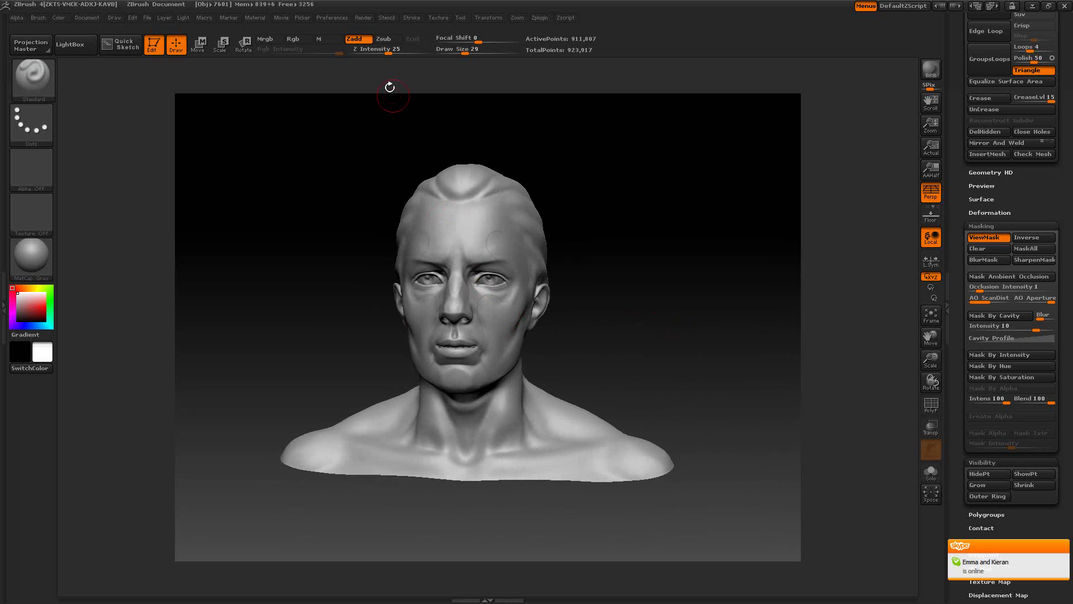
{"action": "left_click", "coordinate": [488, 17]}
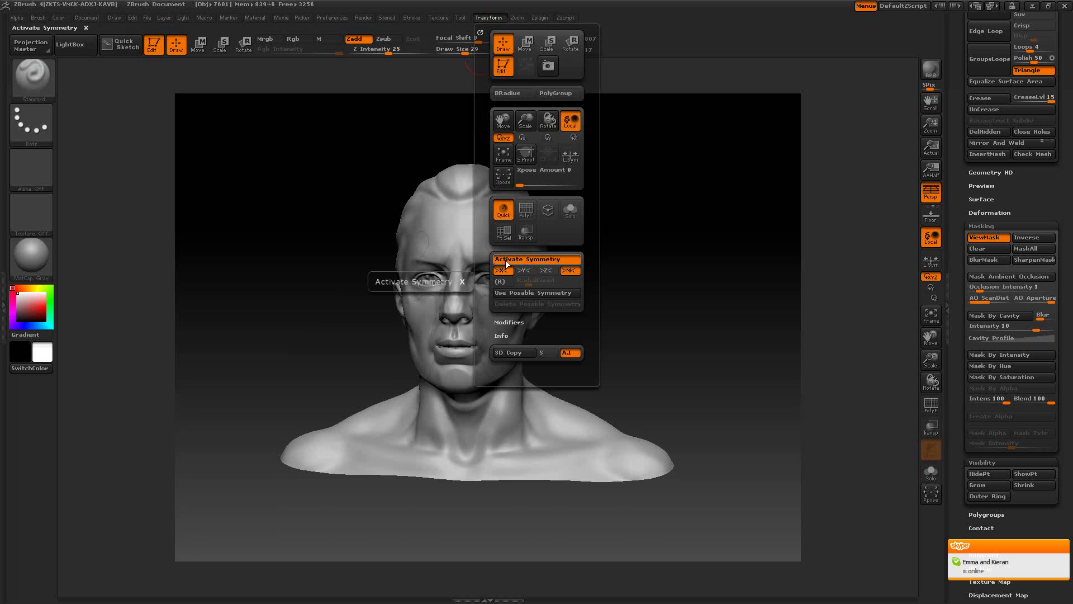
{"action": "mouse_move", "coordinate": [640, 251]}
{"action": "left_mouse_down"}
{"action": "mouse_move", "coordinate": [510, 252]}
{"action": "mouse_move", "coordinate": [510, 239]}
{"action": "left_mouse_up"}
{"action": "left_click", "coordinate": [498, 240]}
{"action": "left_click_drag", "start_coordinate": [592, 245], "coordinate": [633, 250]}
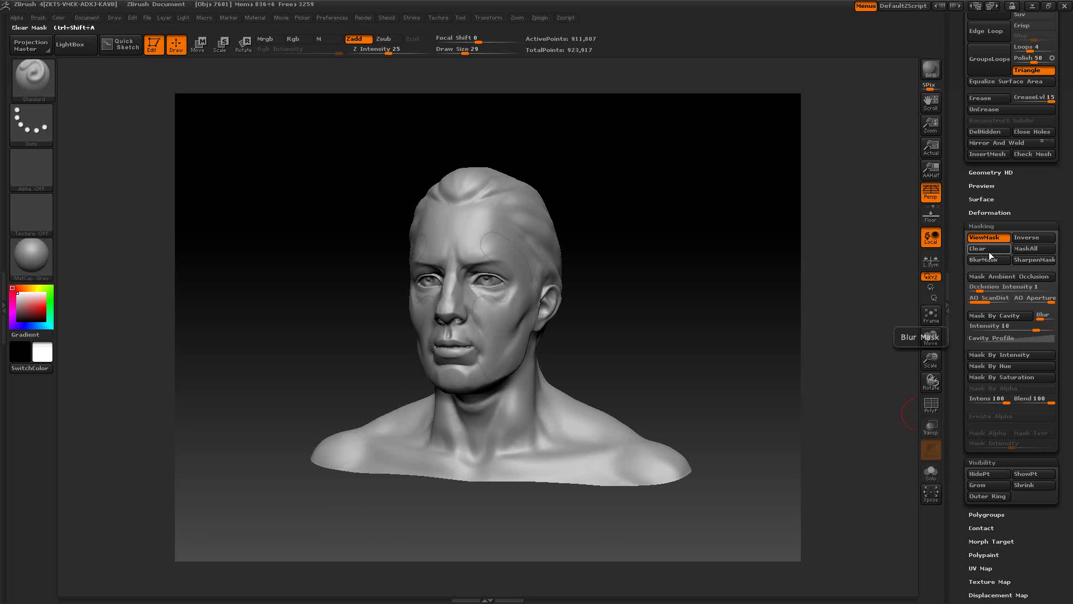
- Clear the mask and sculpt raised bumps on the forehead and cheek of one side of the head only
{"action": "left_click", "coordinate": [989, 248]}
{"action": "mouse_move", "coordinate": [495, 228]}
{"action": "left_mouse_down"}
{"action": "mouse_move", "coordinate": [526, 256]}
{"action": "mouse_move", "coordinate": [526, 327]}
{"action": "mouse_move", "coordinate": [506, 341]}
{"action": "mouse_move", "coordinate": [512, 290]}
{"action": "left_mouse_up"}
{"action": "mouse_move", "coordinate": [656, 309]}
{"action": "left_mouse_down"}
{"action": "mouse_move", "coordinate": [665, 307]}
{"action": "mouse_move", "coordinate": [654, 302]}
{"action": "left_mouse_up"}
{"action": "left_click_drag", "start_coordinate": [639, 206], "coordinate": [645, 208]}
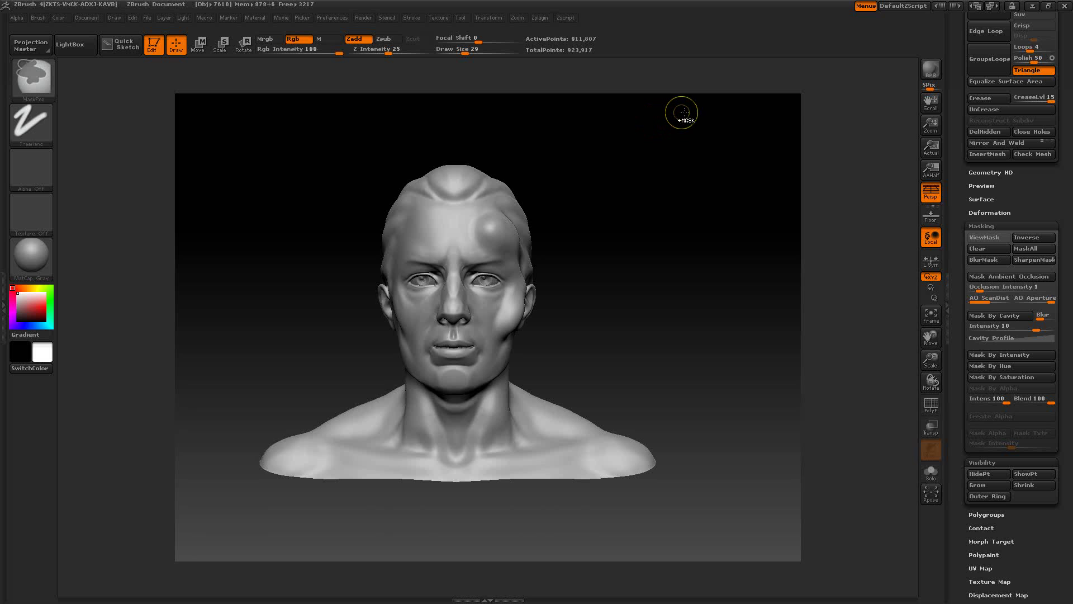
- Mask the half of the head and bust that carries the sculpted bumps, up to the centre line
{"action": "mouse_move", "coordinate": [721, 110]}
{"action": "left_mouse_down", "text": "ctrl"}
{"action": "mouse_move", "coordinate": [611, 443]}
{"action": "mouse_move", "coordinate": [455, 528]}
{"action": "left_mouse_up", "text": "ctrl"}
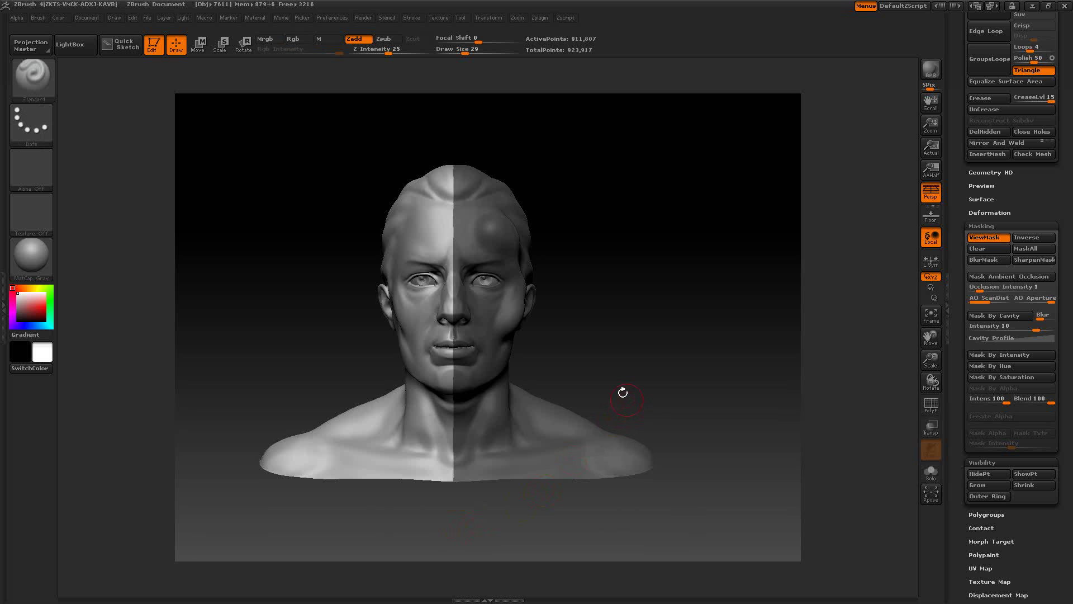
{"action": "left_click_drag", "start_coordinate": [610, 364], "coordinate": [604, 366]}
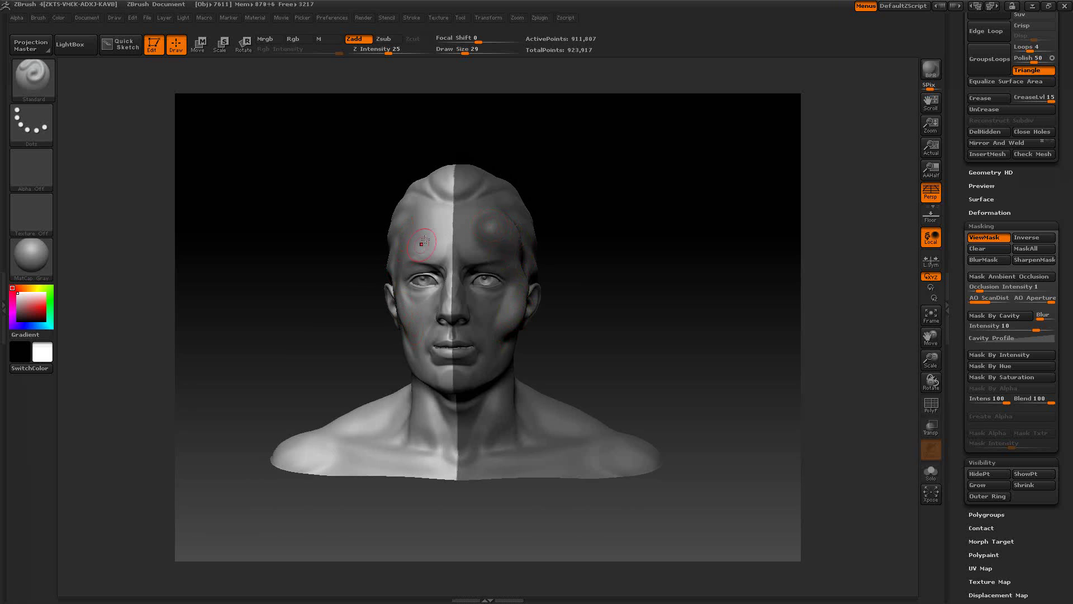
{"action": "mouse_move", "coordinate": [625, 342]}
{"action": "left_mouse_down"}
{"action": "mouse_move", "coordinate": [649, 339]}
{"action": "mouse_move", "coordinate": [623, 342]}
{"action": "mouse_move", "coordinate": [636, 343]}
{"action": "left_mouse_up"}
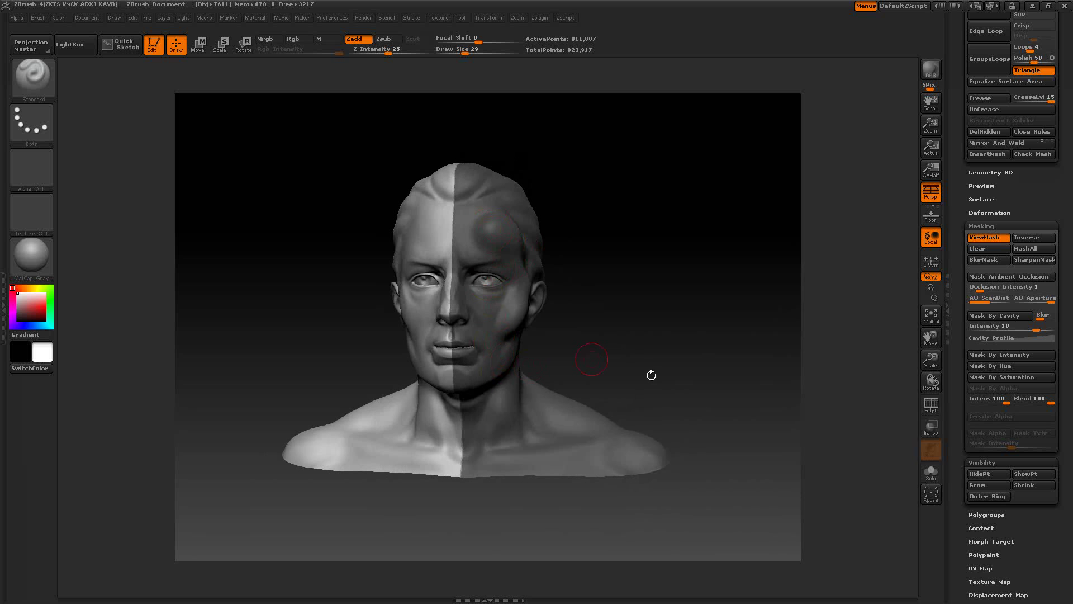
- Apply the Smart ReSym deformation to copy the masked half's bumps onto the other side of the head
{"action": "scroll", "coordinate": [1004, 524], "scroll_direction": "down", "scroll_amount": 5}
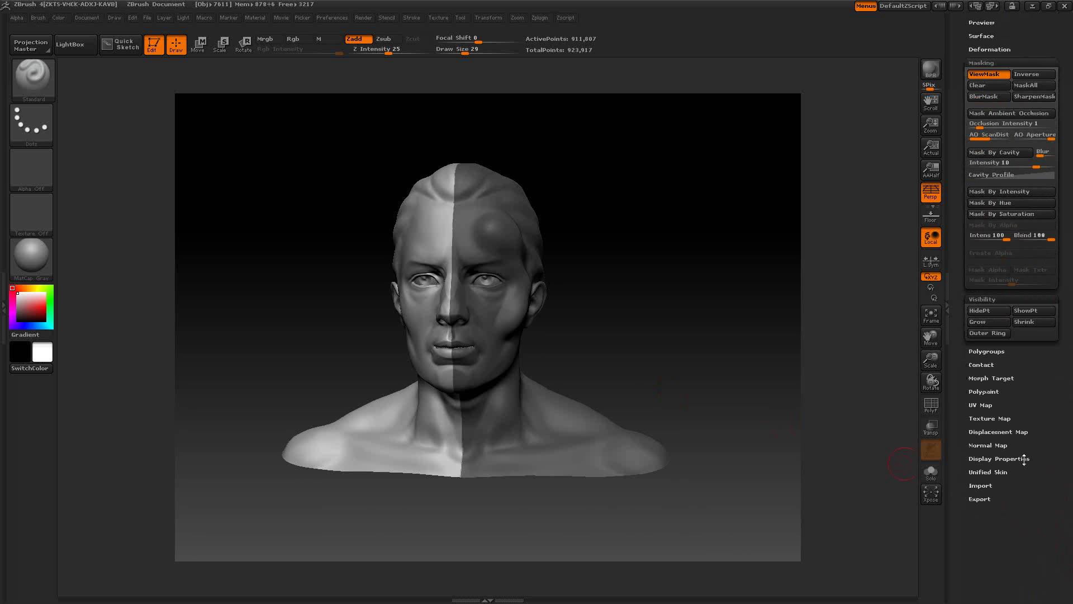
{"action": "scroll", "coordinate": [1024, 464], "scroll_direction": "up", "scroll_amount": 1}
{"action": "scroll", "coordinate": [1025, 468], "scroll_direction": "up", "scroll_amount": 2}
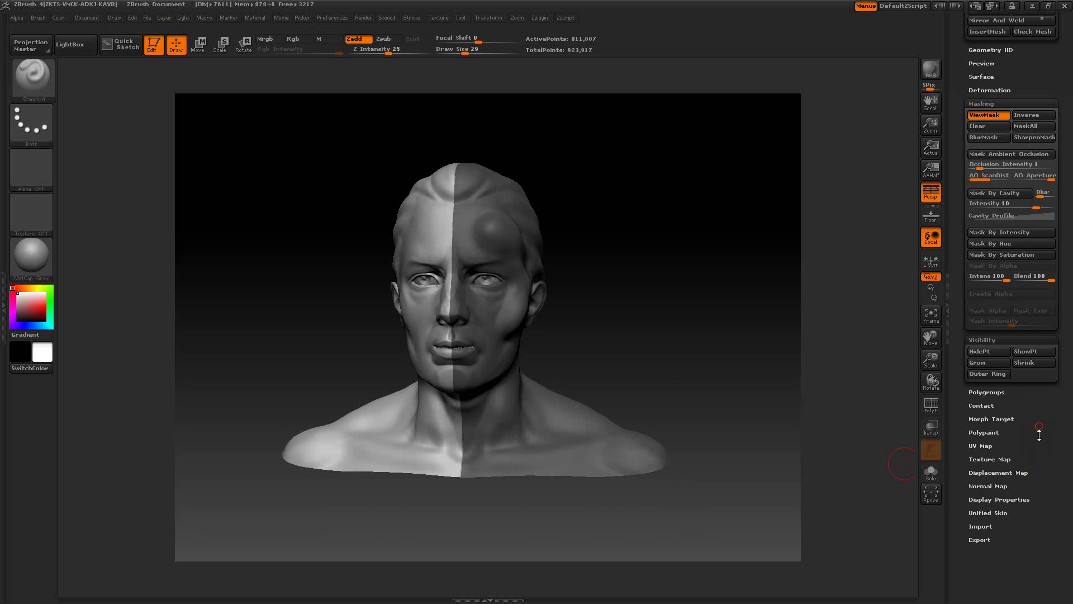
{"action": "left_click", "coordinate": [990, 137]}
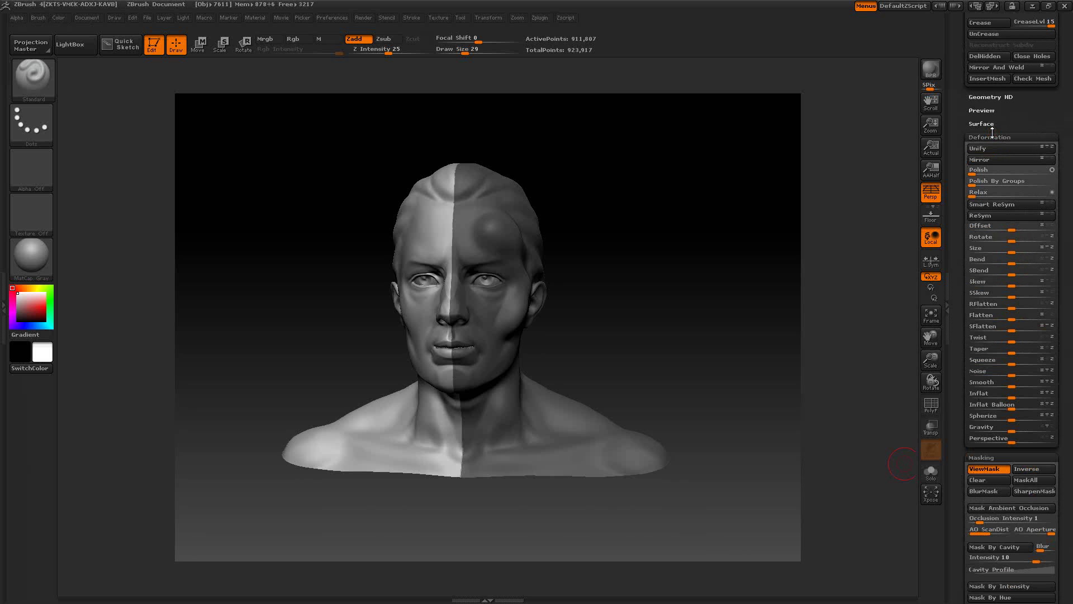
{"action": "left_click", "coordinate": [998, 206]}
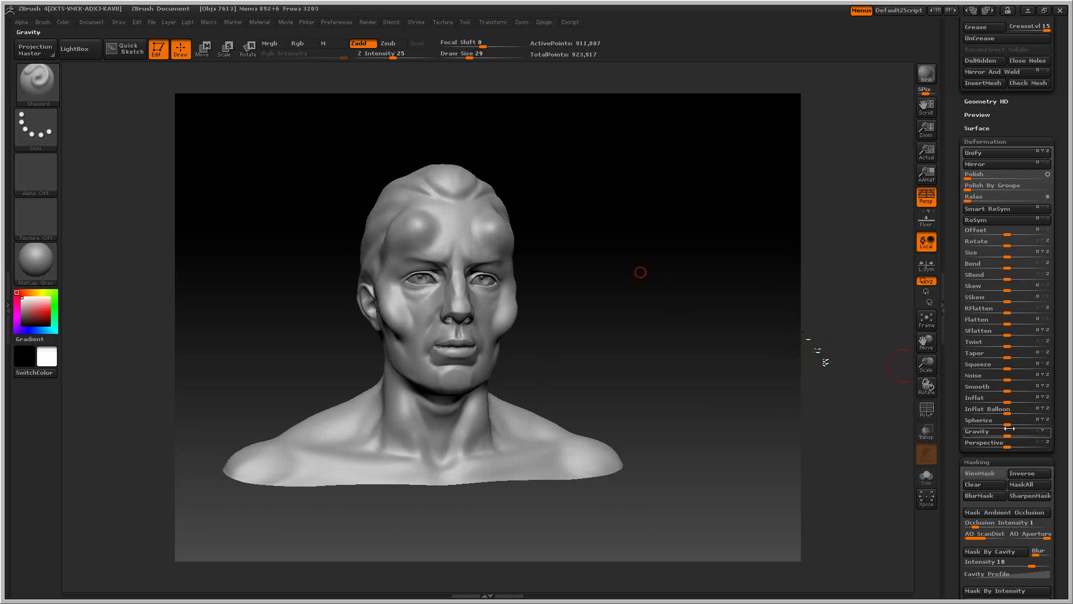
- Lower the head to subdivision level 4
{"action": "left_click_drag", "start_coordinate": [1064, 454], "coordinate": [1067, 398]}
{"action": "mouse_move", "coordinate": [653, 338]}
{"action": "left_mouse_down"}
{"action": "mouse_move", "coordinate": [643, 339]}
{"action": "mouse_move", "coordinate": [652, 338]}
{"action": "left_mouse_up"}
{"action": "scroll", "coordinate": [1033, 129], "scroll_direction": "up", "scroll_amount": 10}
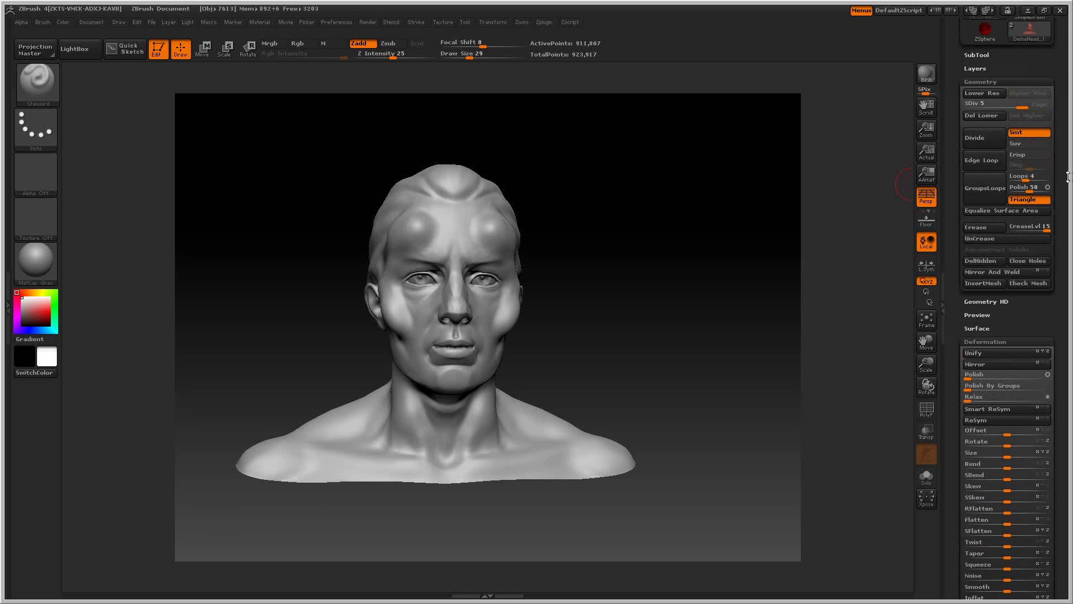
{"action": "key", "text": "shift+d"}
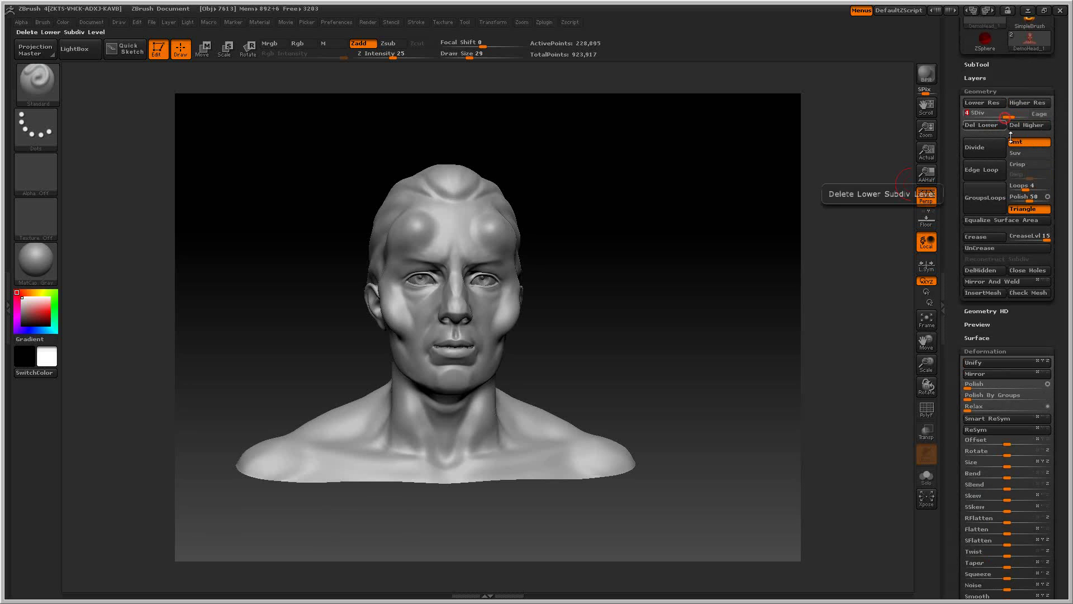
- Mask the head by cavity and turn it to a three-quarter view
{"action": "scroll", "coordinate": [1062, 348], "scroll_direction": "down", "scroll_amount": 13}
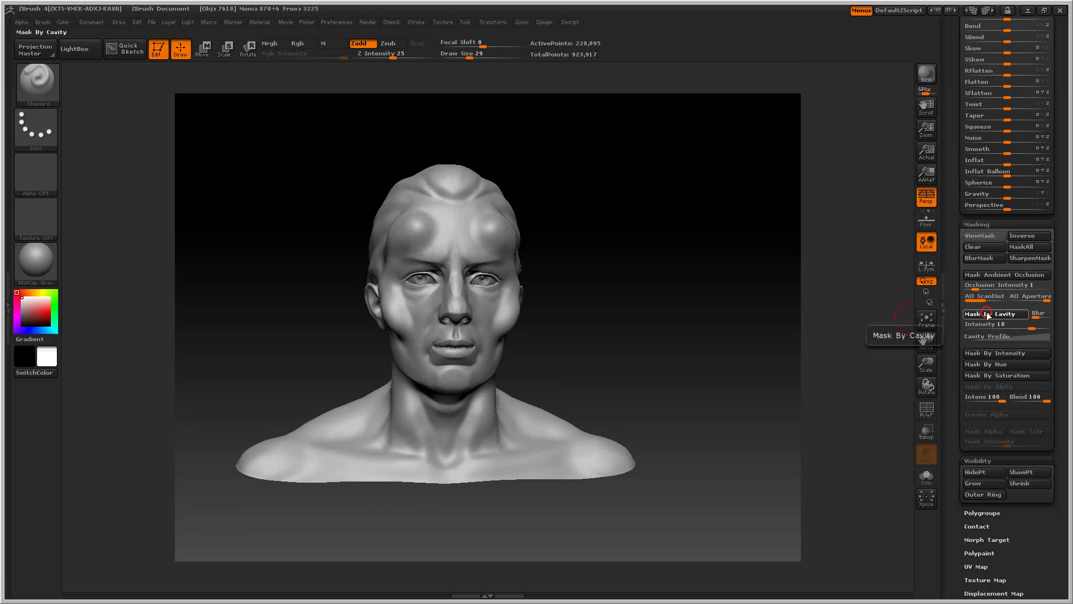
{"action": "left_click", "coordinate": [987, 314]}
{"action": "mouse_move", "coordinate": [620, 326]}
{"action": "left_mouse_down"}
{"action": "mouse_move", "coordinate": [555, 340]}
{"action": "mouse_move", "coordinate": [616, 325]}
{"action": "left_mouse_up"}
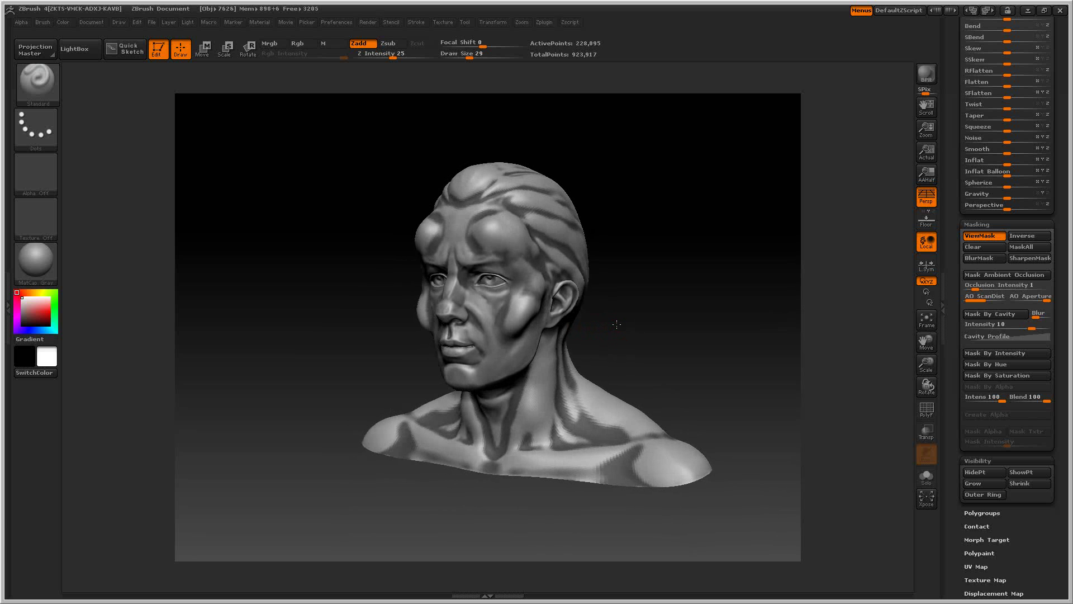
- Mask the head by ambient occlusion and switch its material to Chalk
{"action": "left_click", "coordinate": [989, 275]}
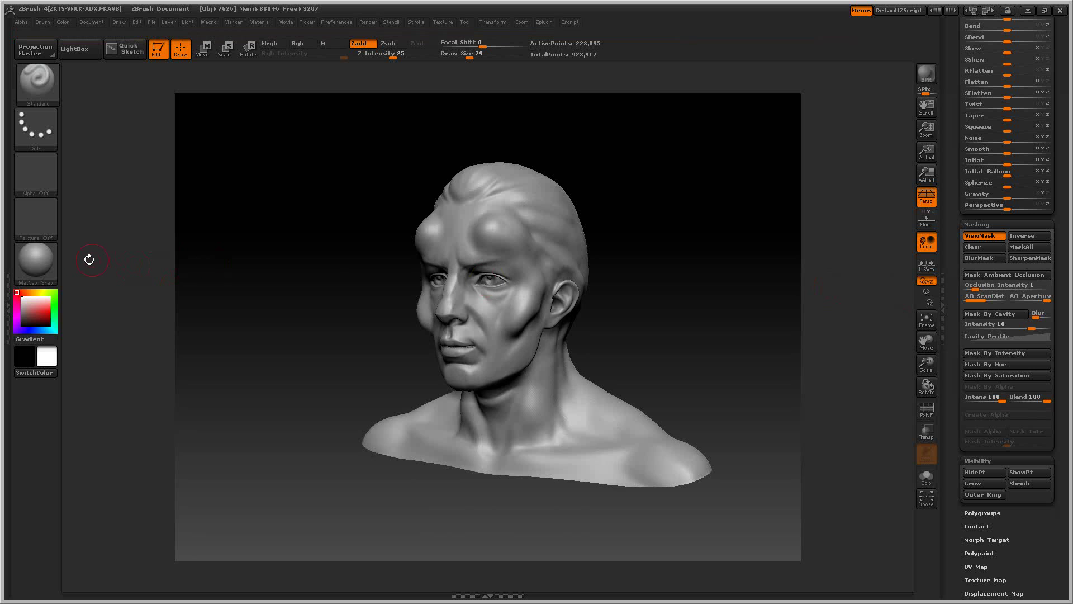
{"action": "left_click", "coordinate": [42, 268]}
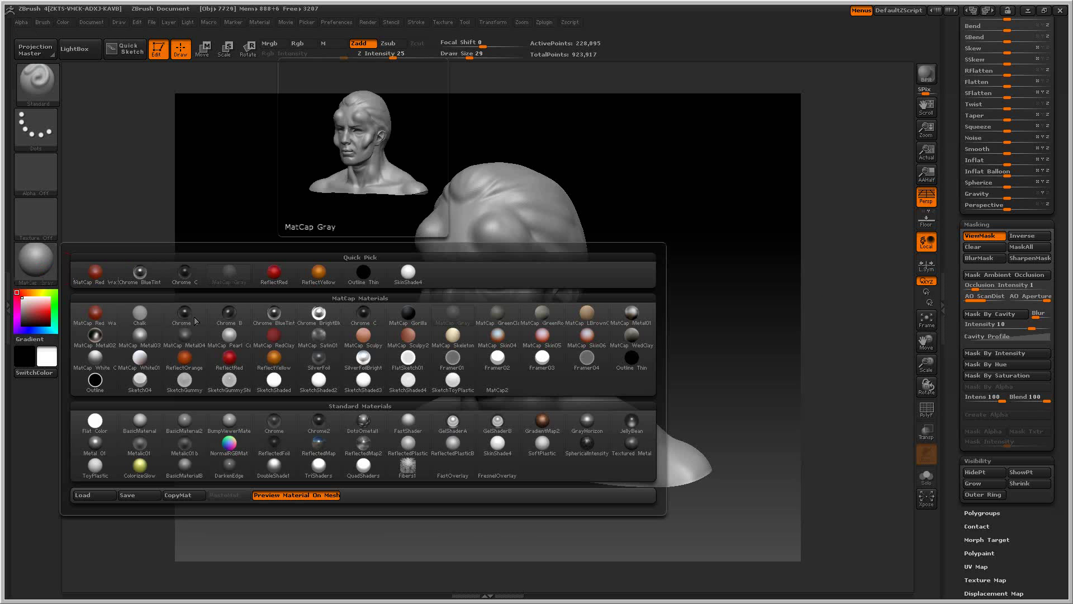
{"action": "left_click", "coordinate": [140, 313]}
{"action": "left_click_drag", "start_coordinate": [294, 289], "coordinate": [316, 304]}
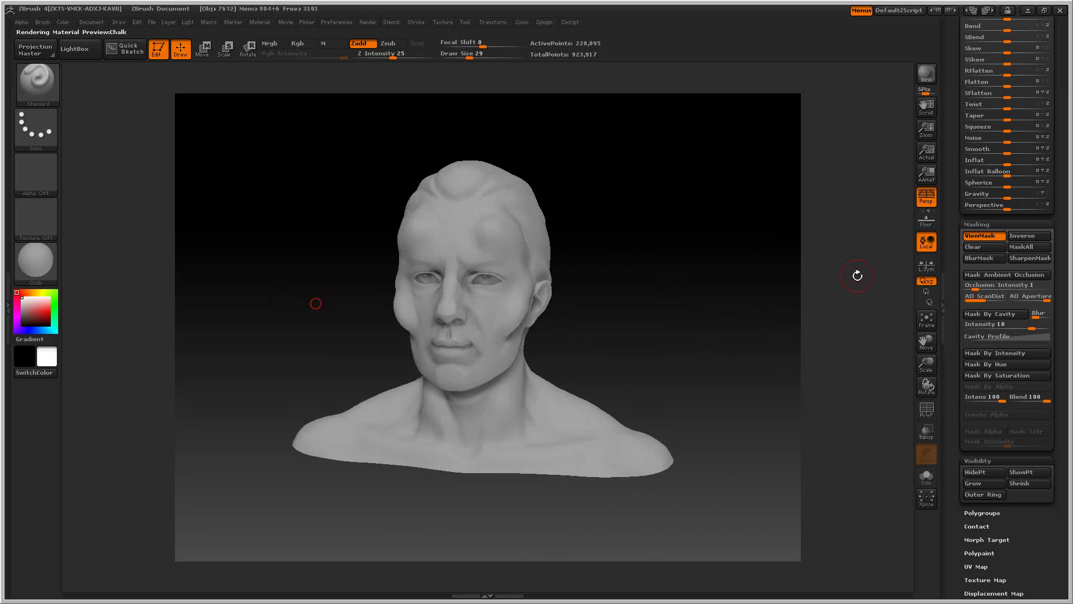
- Set Occlusion Intensity to 6.4 and reapply the ambient occlusion mask to the head
{"action": "left_click_drag", "start_coordinate": [986, 286], "coordinate": [1018, 286]}
{"action": "left_click", "coordinate": [985, 277]}
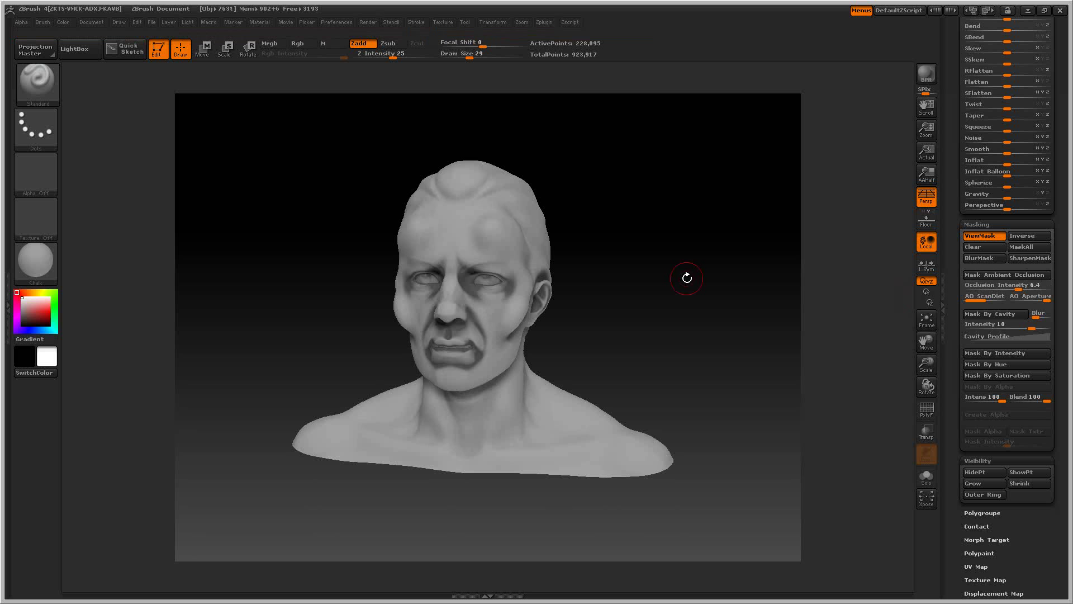
{"action": "mouse_move", "coordinate": [668, 295]}
{"action": "left_mouse_down"}
{"action": "mouse_move", "coordinate": [635, 300]}
{"action": "mouse_move", "coordinate": [668, 291]}
{"action": "mouse_move", "coordinate": [642, 283]}
{"action": "mouse_move", "coordinate": [710, 293]}
{"action": "mouse_move", "coordinate": [653, 302]}
{"action": "left_mouse_up"}
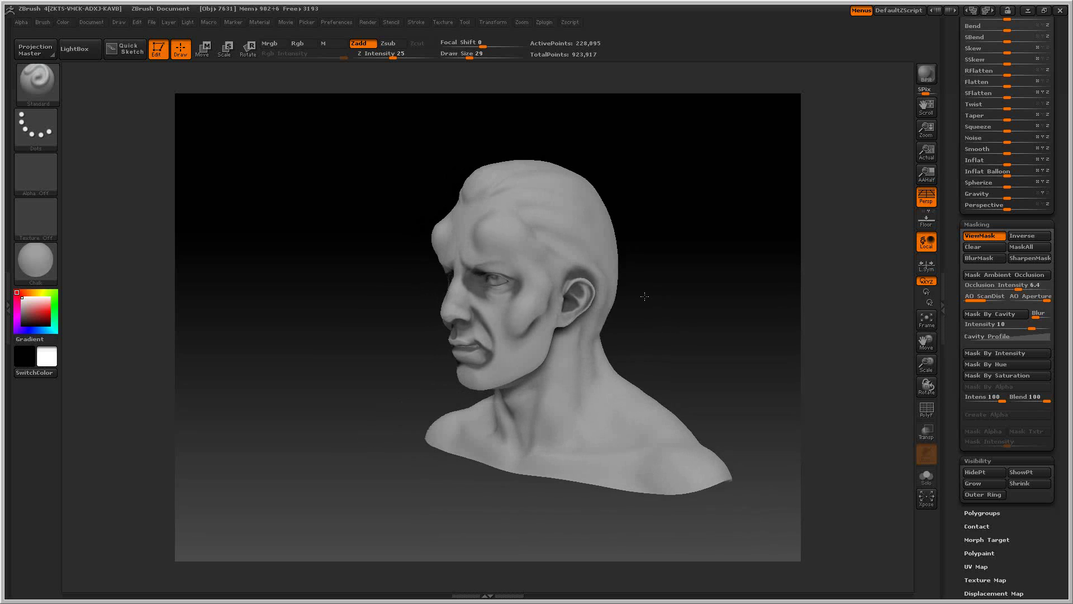
- Sculpt with the Standard brush across the partly masked eye socket, from the inner corner to below the eye
{"action": "left_click_drag", "start_coordinate": [644, 296], "coordinate": [728, 392]}
{"action": "left_click_drag", "start_coordinate": [728, 392], "coordinate": [671, 270], "text": "alt"}
{"action": "mouse_move", "coordinate": [677, 307]}
{"action": "left_mouse_down", "text": "alt"}
{"action": "mouse_move", "coordinate": [702, 424]}
{"action": "mouse_move", "coordinate": [731, 431]}
{"action": "mouse_move", "coordinate": [723, 389]}
{"action": "left_mouse_up", "text": "alt"}
{"action": "key", "text": "shift"}
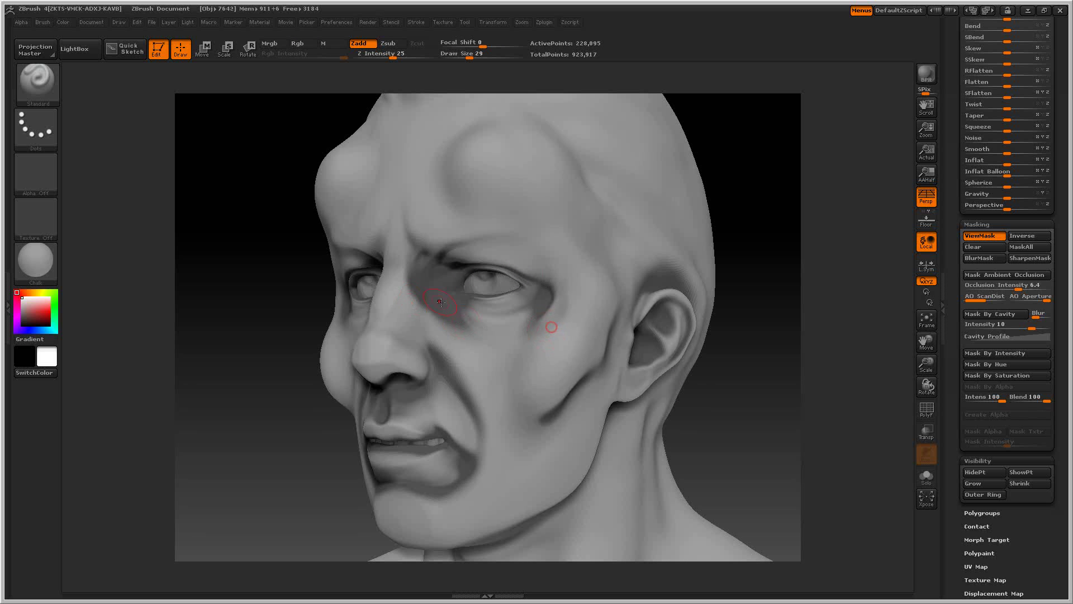
{"action": "mouse_move", "coordinate": [436, 253]}
{"action": "left_mouse_down"}
{"action": "mouse_move", "coordinate": [459, 255]}
{"action": "mouse_move", "coordinate": [451, 255]}
{"action": "mouse_move", "coordinate": [555, 320]}
{"action": "mouse_move", "coordinate": [537, 331]}
{"action": "left_mouse_up"}
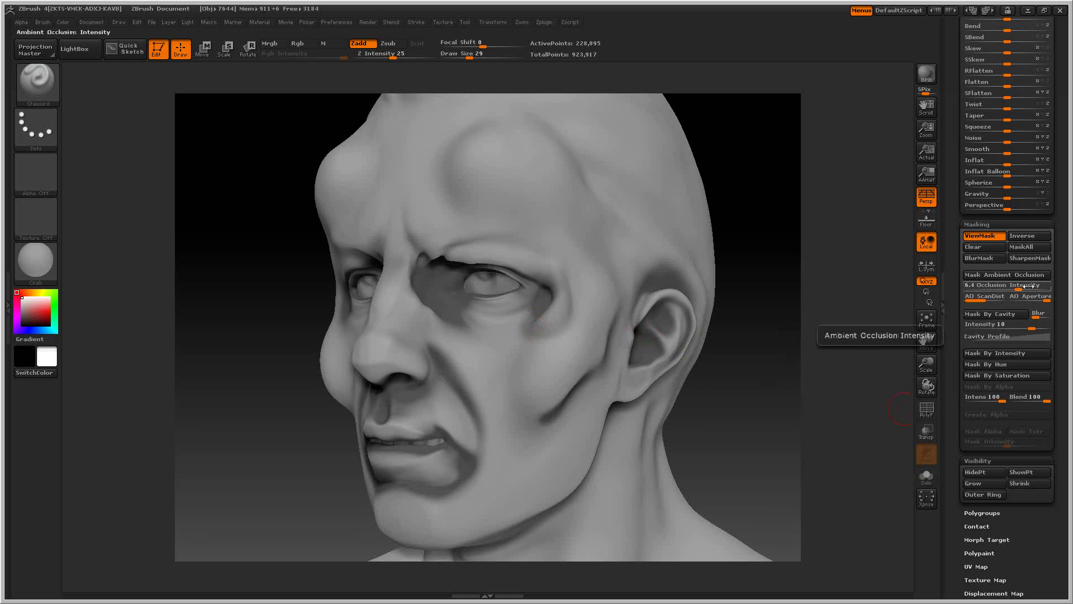
- Invert the ambient occlusion mask and sculpt over the exposed recesses around the eye and inside the ear
{"action": "left_click", "coordinate": [1030, 238]}
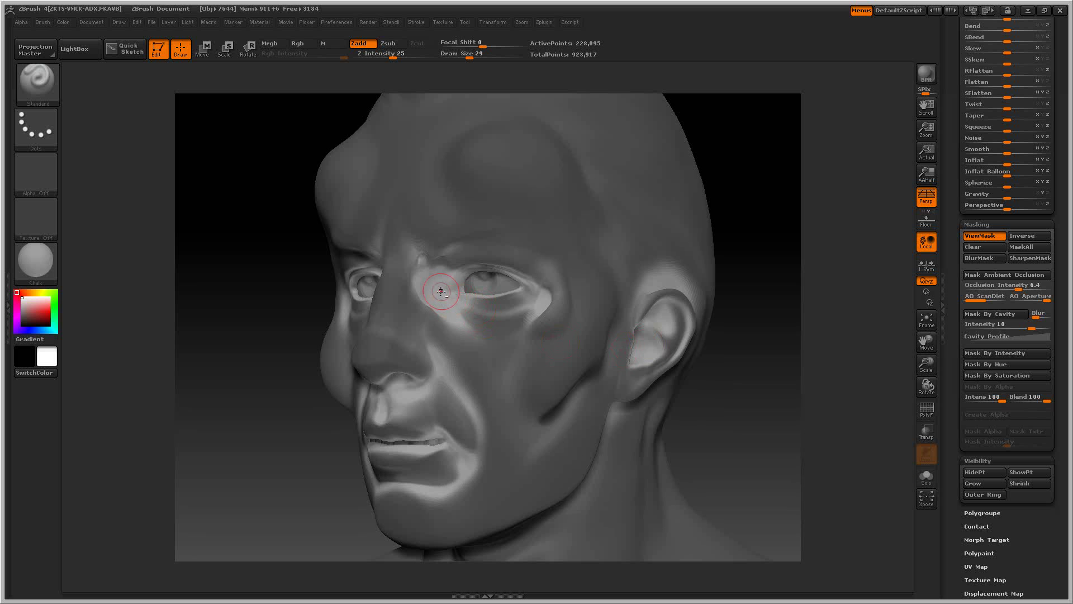
{"action": "mouse_move", "coordinate": [434, 287]}
{"action": "left_mouse_down", "text": "alt"}
{"action": "mouse_move", "coordinate": [439, 310]}
{"action": "mouse_move", "coordinate": [453, 289]}
{"action": "mouse_move", "coordinate": [526, 326]}
{"action": "left_mouse_up", "text": "alt"}
{"action": "mouse_move", "coordinate": [639, 351]}
{"action": "left_mouse_down", "text": "alt"}
{"action": "mouse_move", "coordinate": [650, 319]}
{"action": "mouse_move", "coordinate": [683, 333]}
{"action": "mouse_move", "coordinate": [676, 359]}
{"action": "left_mouse_up", "text": "alt"}
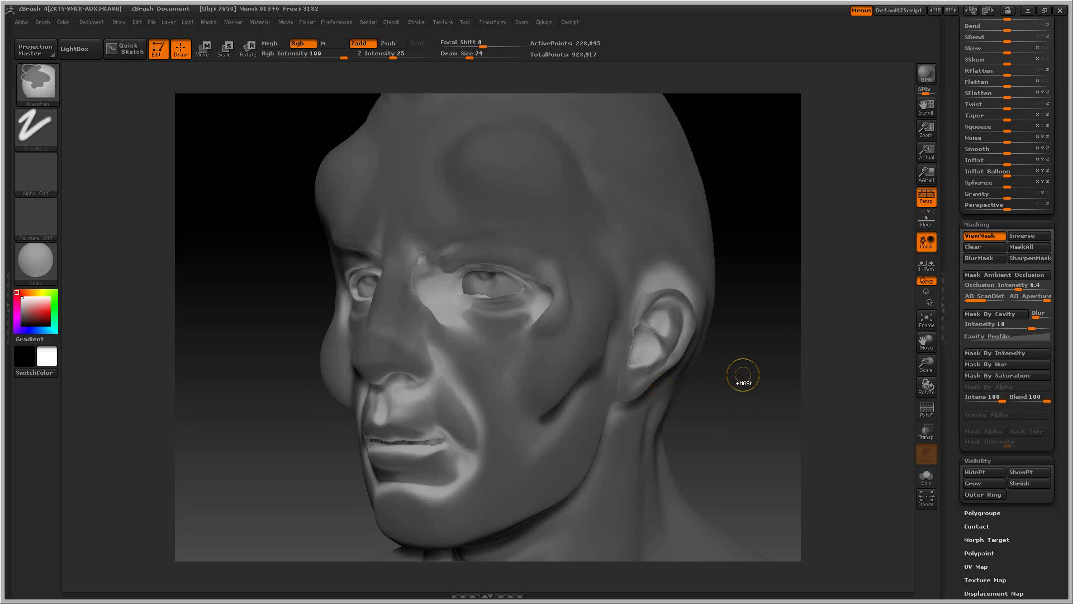
- Clear the mask from the head and switch its material to MatCap Gray
{"action": "left_click_drag", "start_coordinate": [741, 377], "coordinate": [739, 323], "text": "ctrl"}
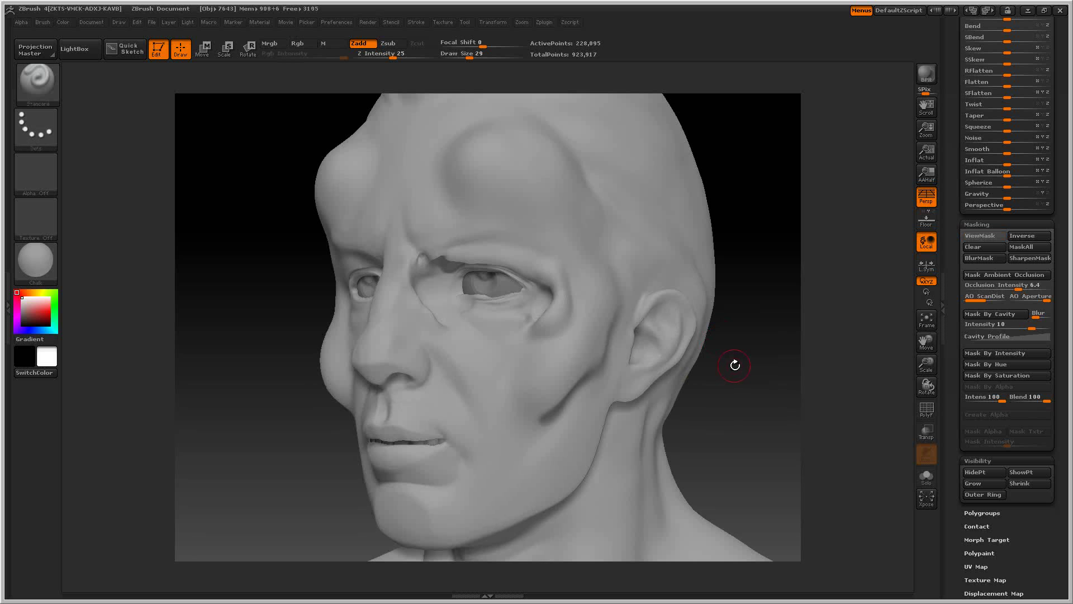
{"action": "mouse_move", "coordinate": [745, 376]}
{"action": "left_mouse_down"}
{"action": "mouse_move", "coordinate": [745, 359]}
{"action": "mouse_move", "coordinate": [742, 391]}
{"action": "left_mouse_up"}
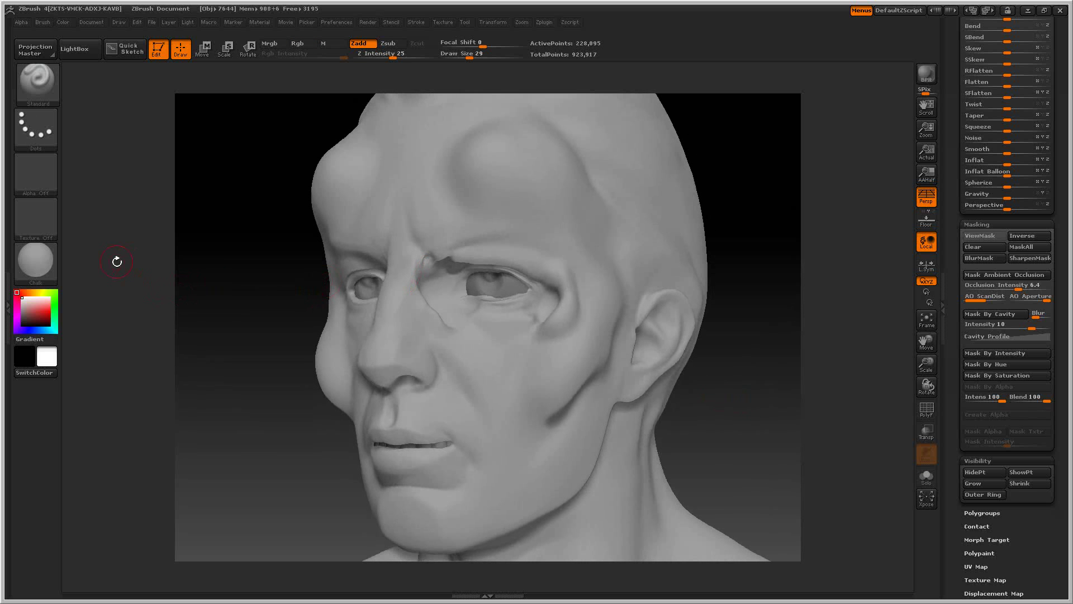
{"action": "left_click", "coordinate": [20, 259]}
{"action": "left_click", "coordinate": [284, 279]}
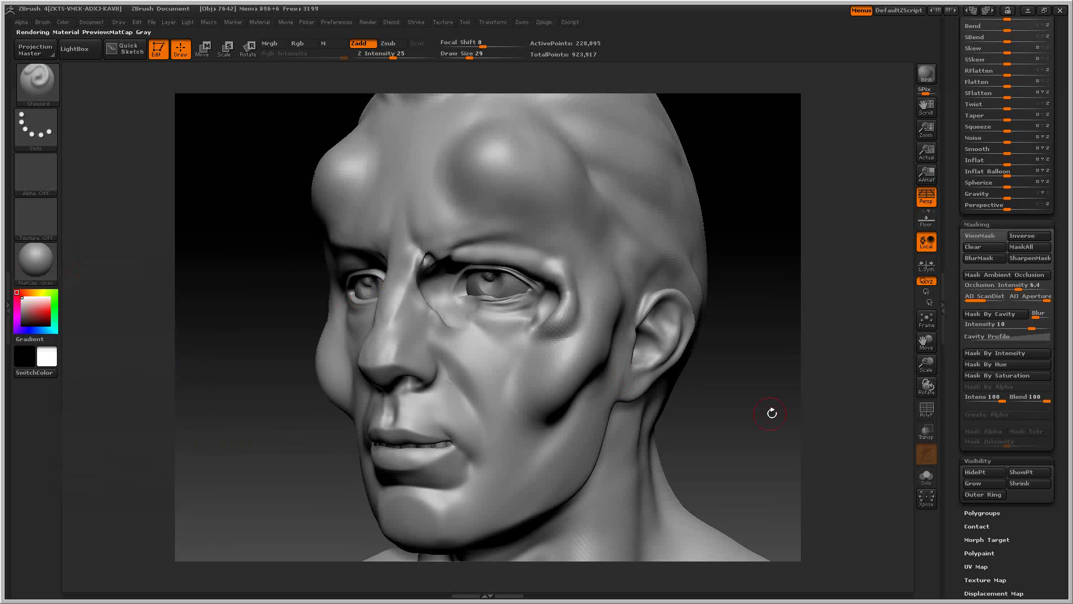
- Paint a mask over the whole ear, checking its coverage from the side and from behind
{"action": "left_click_drag", "start_coordinate": [745, 408], "coordinate": [745, 374], "text": "alt"}
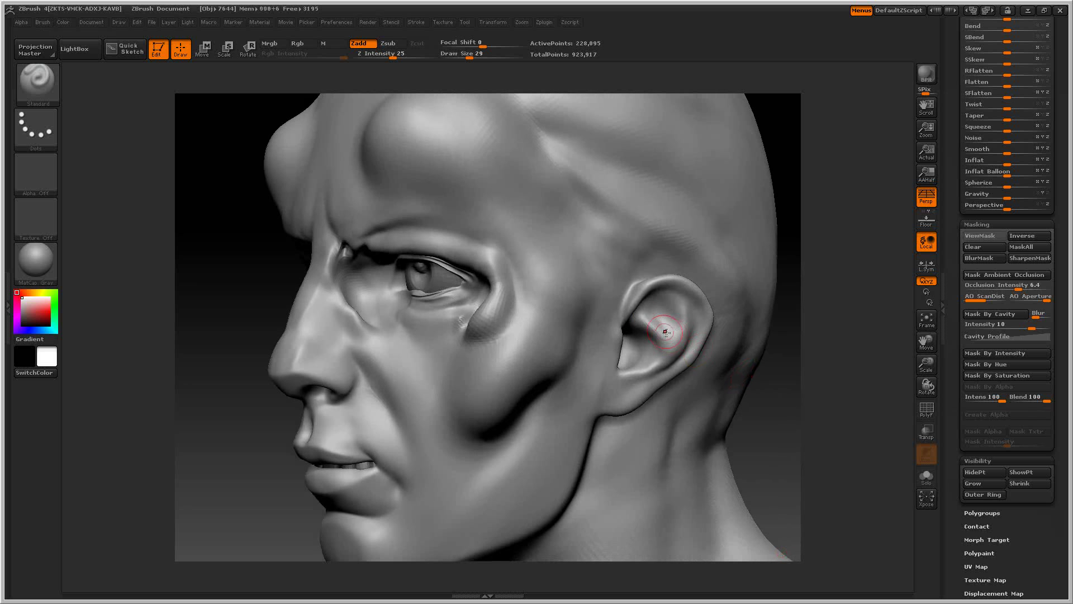
{"action": "left_click_drag", "start_coordinate": [769, 418], "coordinate": [767, 422]}
{"action": "mouse_move", "coordinate": [634, 307]}
{"action": "left_mouse_down", "text": "ctrl"}
{"action": "mouse_move", "coordinate": [648, 291]}
{"action": "mouse_move", "coordinate": [658, 315]}
{"action": "left_mouse_up", "text": "ctrl"}
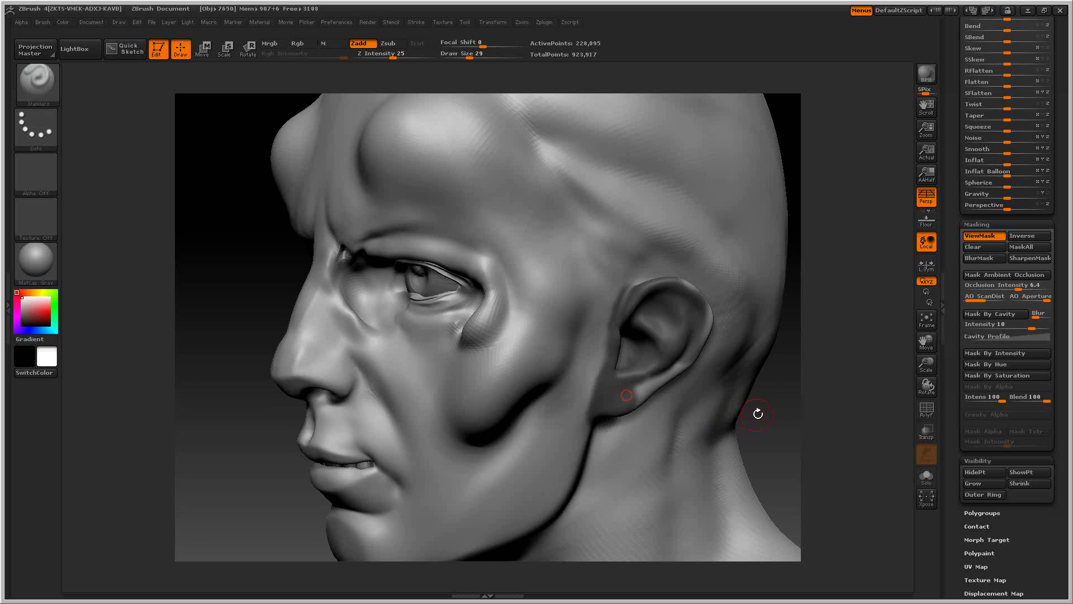
{"action": "left_click_drag", "start_coordinate": [765, 411], "coordinate": [663, 402]}
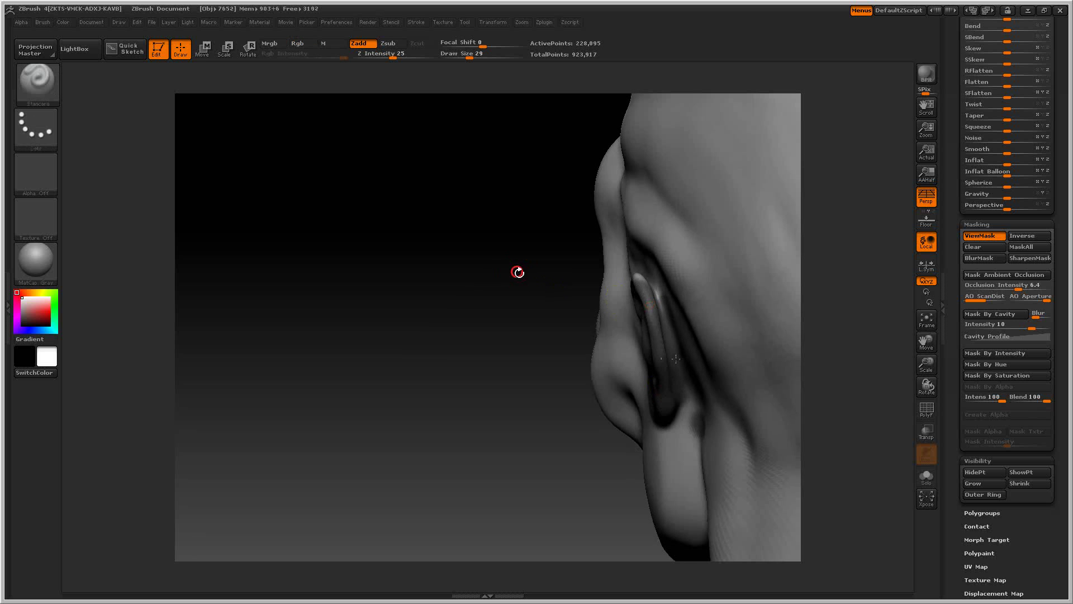
{"action": "mouse_move", "coordinate": [515, 271]}
{"action": "left_mouse_down"}
{"action": "mouse_move", "coordinate": [686, 322]}
{"action": "mouse_move", "coordinate": [623, 356]}
{"action": "left_mouse_up"}
{"action": "mouse_move", "coordinate": [479, 364]}
{"action": "left_mouse_down"}
{"action": "mouse_move", "coordinate": [848, 425]}
{"action": "mouse_move", "coordinate": [737, 386]}
{"action": "mouse_move", "coordinate": [753, 397]}
{"action": "mouse_move", "coordinate": [697, 394]}
{"action": "left_mouse_up"}
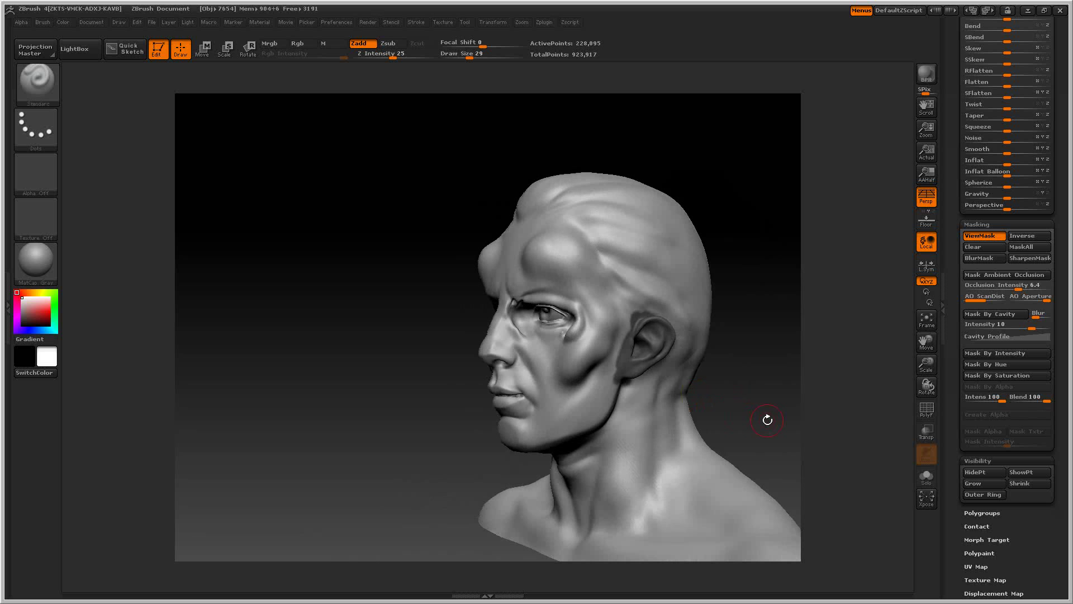
{"action": "left_click_drag", "start_coordinate": [766, 352], "coordinate": [777, 373], "text": "alt"}
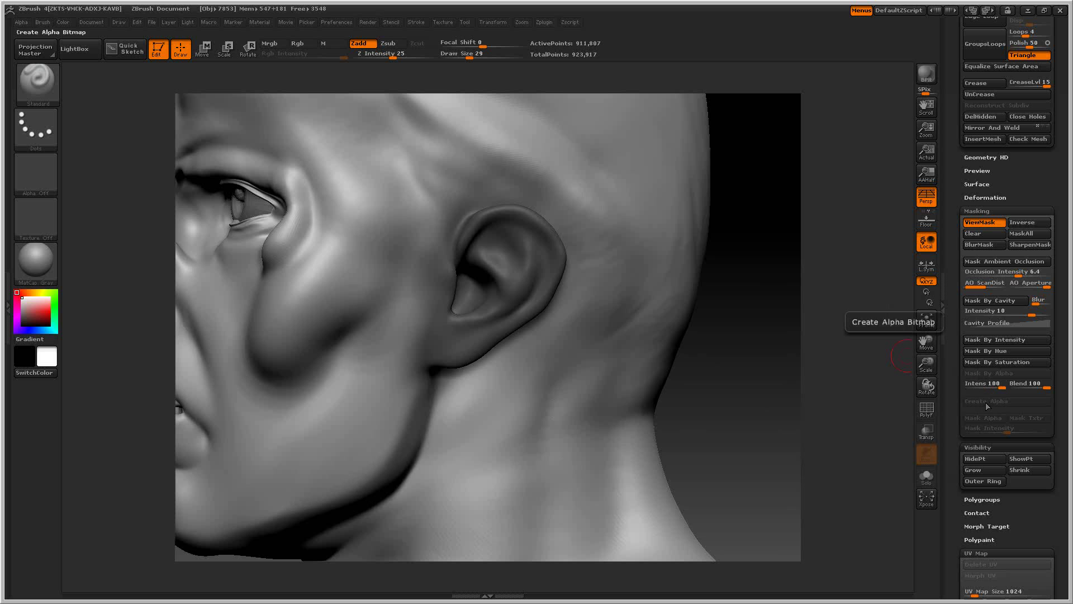
- Try to assign AUVTiles coordinates to the head at its current subdivision level
{"action": "scroll", "coordinate": [996, 407], "scroll_direction": "down", "scroll_amount": 5}
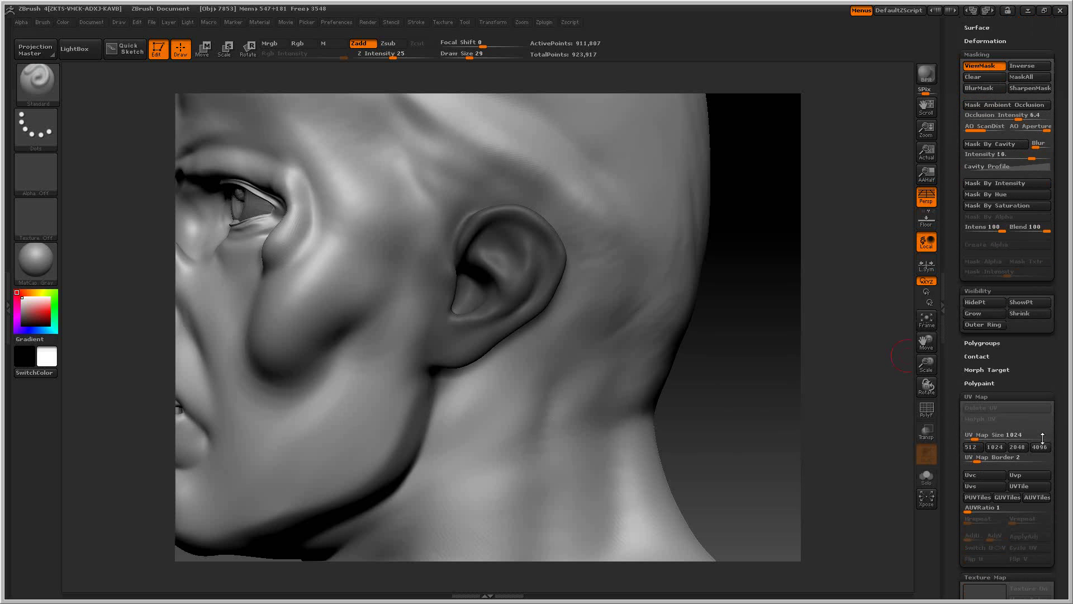
{"action": "left_click", "coordinate": [983, 372]}
{"action": "left_click", "coordinate": [983, 372]}
{"action": "scroll", "coordinate": [1024, 352], "scroll_direction": "down", "scroll_amount": 1}
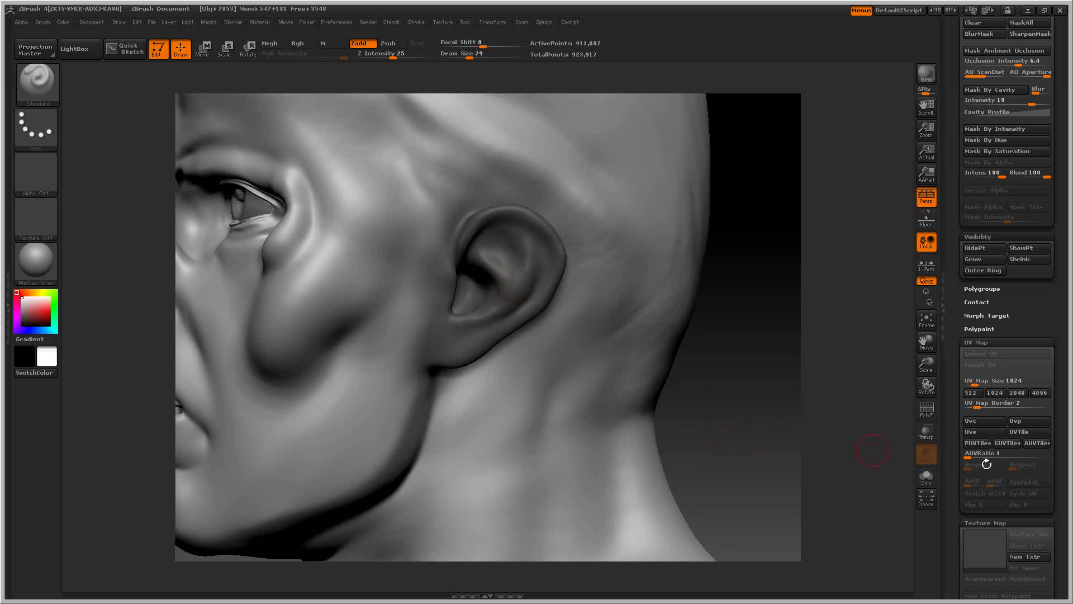
{"action": "left_click", "coordinate": [1037, 443]}
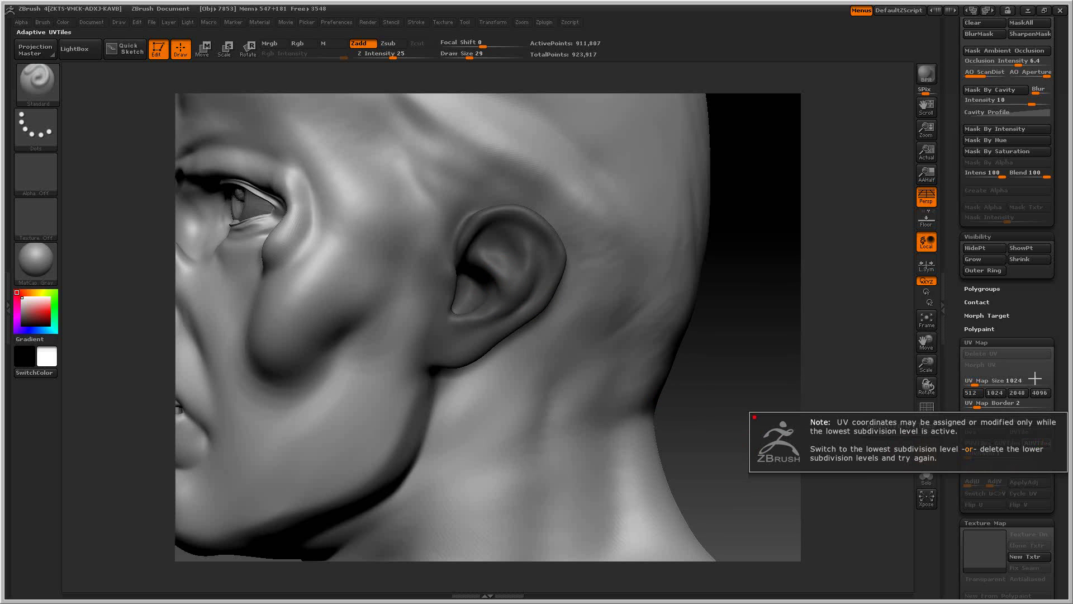
- Lower the head to subdivision level 1 and assign it AUVTiles UV coordinates
{"action": "left_click_drag", "start_coordinate": [1041, 313], "coordinate": [1057, 467]}
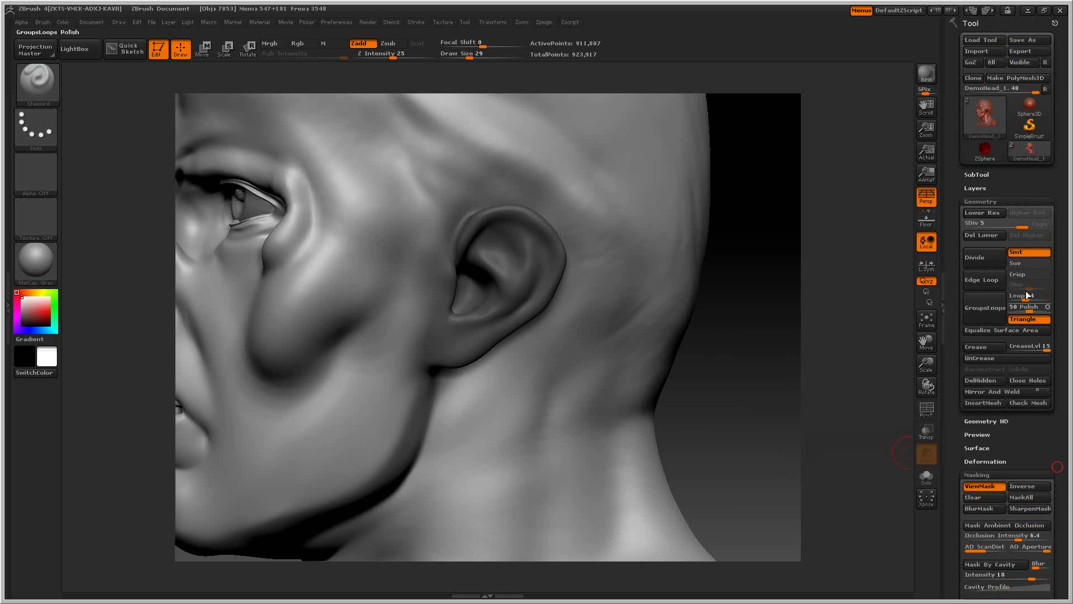
{"action": "left_click_drag", "start_coordinate": [1021, 226], "coordinate": [966, 223]}
{"action": "scroll", "coordinate": [1029, 356], "scroll_direction": "down", "scroll_amount": 5}
{"action": "scroll", "coordinate": [1029, 356], "scroll_direction": "down", "scroll_amount": 8}
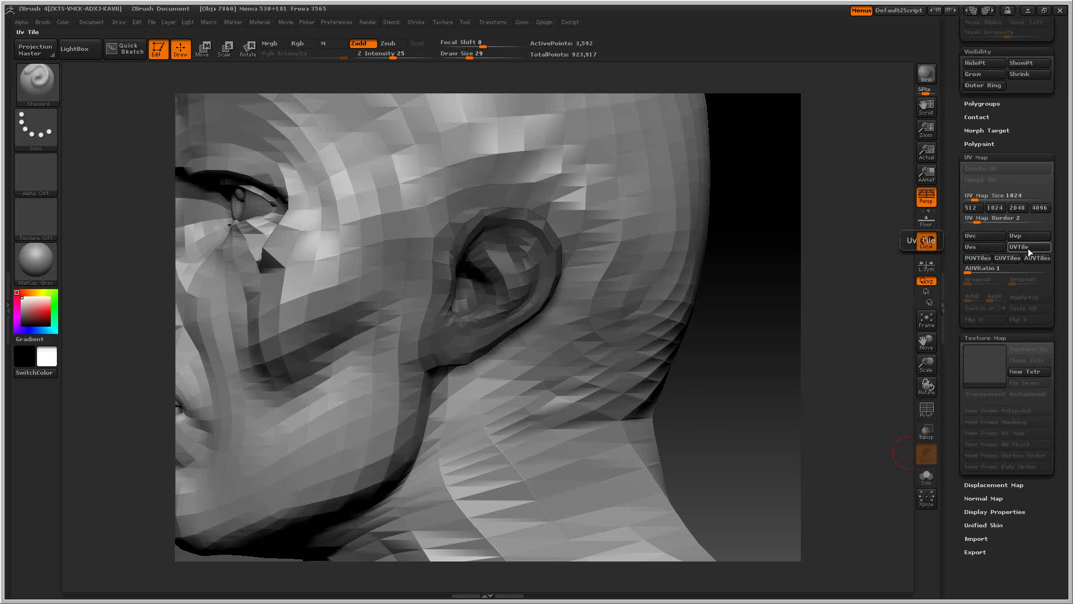
{"action": "left_click", "coordinate": [1036, 259]}
- Return the head to subdivision level 5
{"action": "scroll", "coordinate": [1054, 224], "scroll_direction": "up", "scroll_amount": 5}
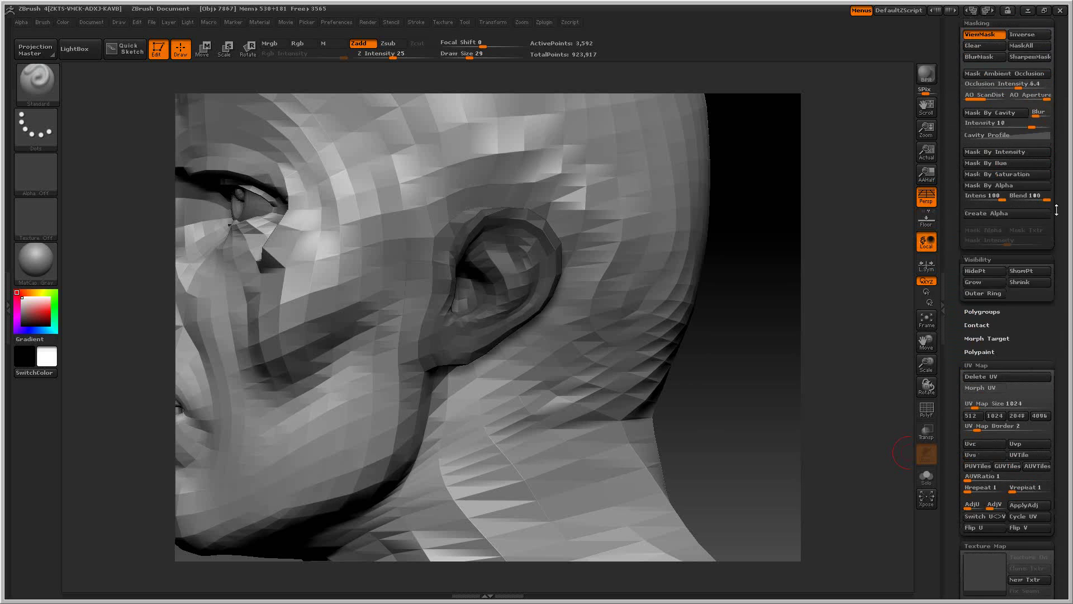
{"action": "scroll", "coordinate": [1057, 217], "scroll_direction": "up", "scroll_amount": 4}
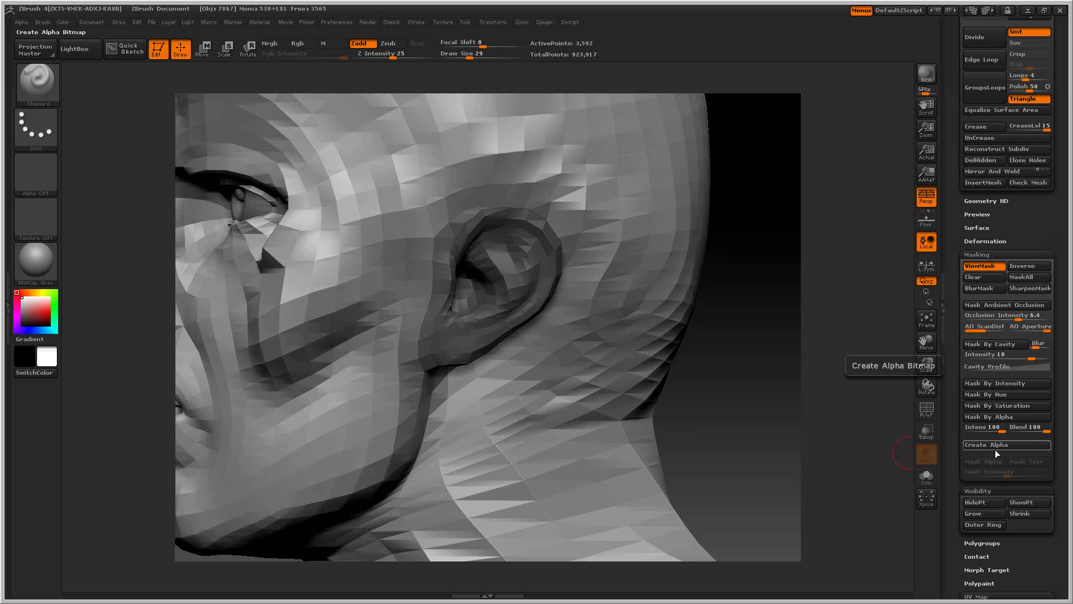
{"action": "scroll", "coordinate": [1052, 226], "scroll_direction": "up", "scroll_amount": 4}
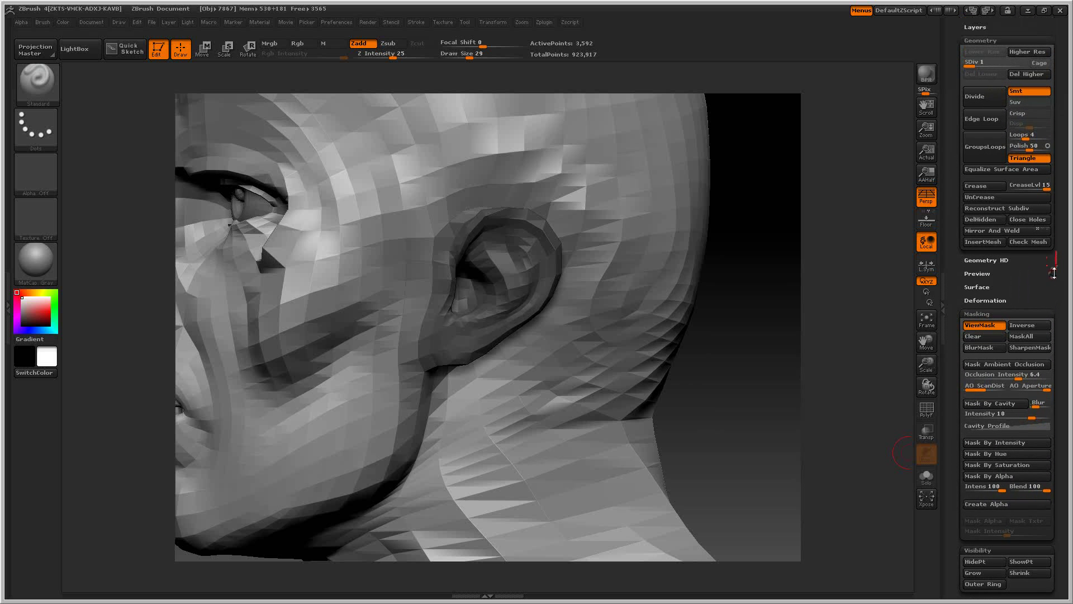
{"action": "left_click_drag", "start_coordinate": [1054, 273], "coordinate": [1054, 290]}
{"action": "left_click_drag", "start_coordinate": [970, 93], "coordinate": [1026, 91]}
- Create an alpha from the ear mask, and clear the mask from the head
{"action": "scroll", "coordinate": [1049, 312], "scroll_direction": "down", "scroll_amount": 12}
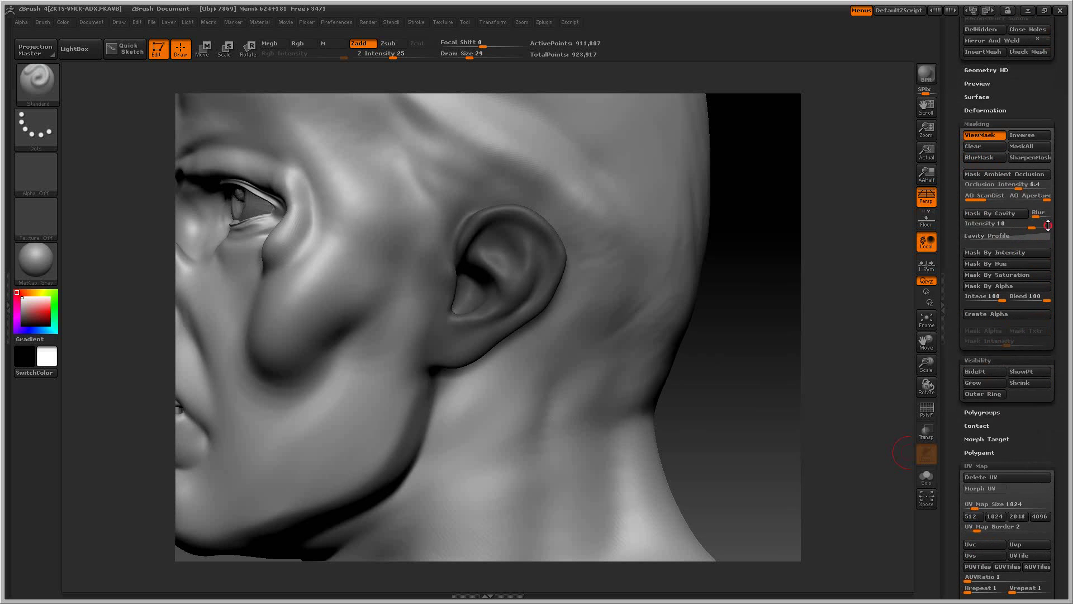
{"action": "left_click", "coordinate": [996, 314]}
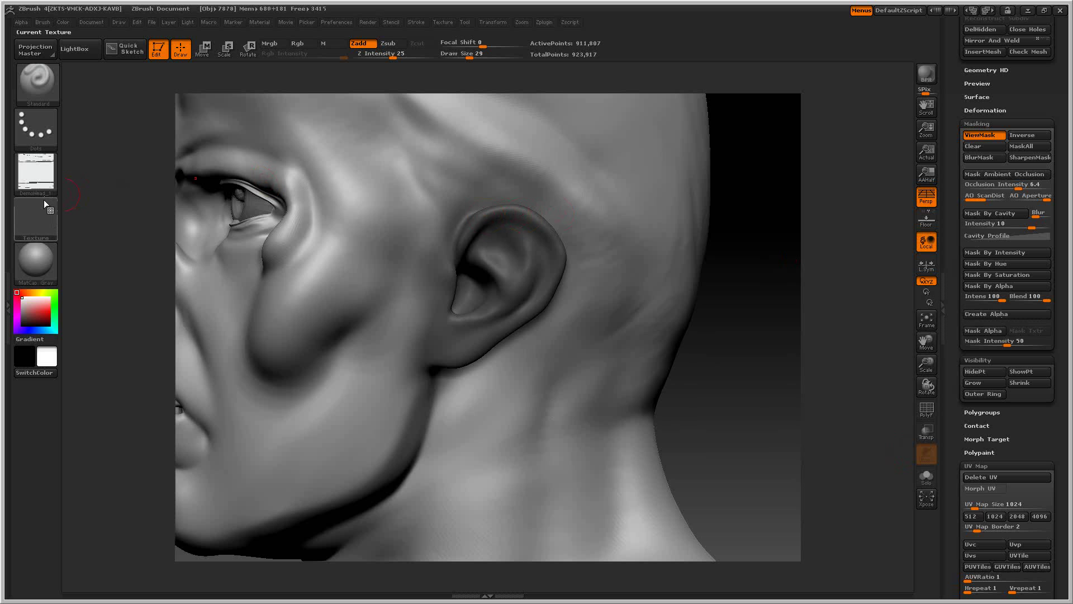
{"action": "mouse_move", "coordinate": [40, 178]}
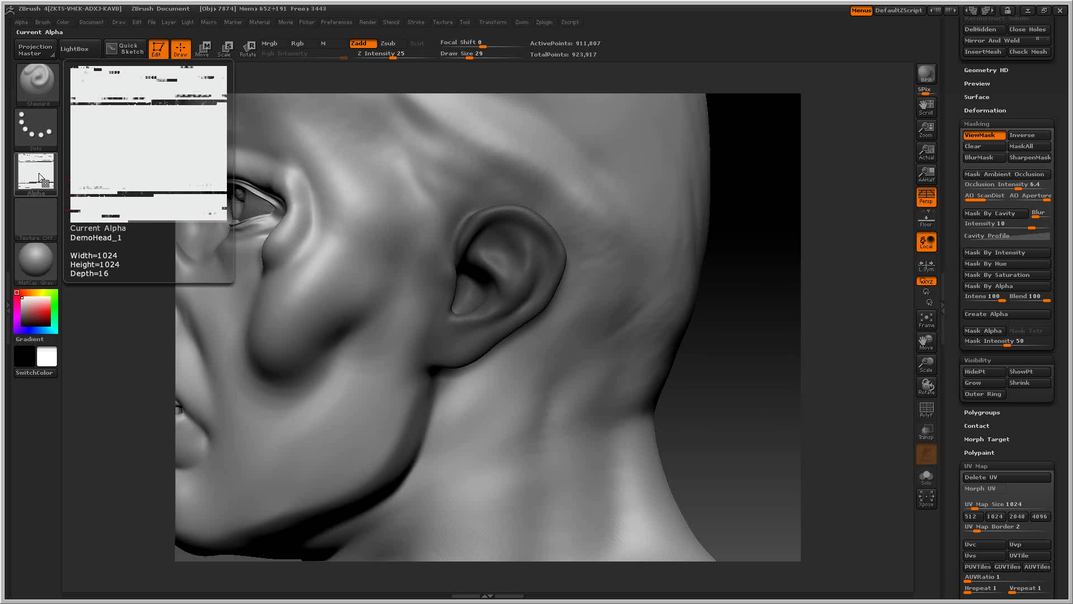
{"action": "mouse_move", "coordinate": [728, 338]}
{"action": "left_mouse_down"}
{"action": "mouse_move", "coordinate": [738, 365]}
{"action": "mouse_move", "coordinate": [717, 310]}
{"action": "mouse_move", "coordinate": [721, 331]}
{"action": "mouse_move", "coordinate": [726, 345]}
{"action": "mouse_move", "coordinate": [709, 242]}
{"action": "mouse_move", "coordinate": [671, 237]}
{"action": "mouse_move", "coordinate": [676, 266]}
{"action": "mouse_move", "coordinate": [686, 267]}
{"action": "left_mouse_up"}
{"action": "key", "text": "ctrl"}
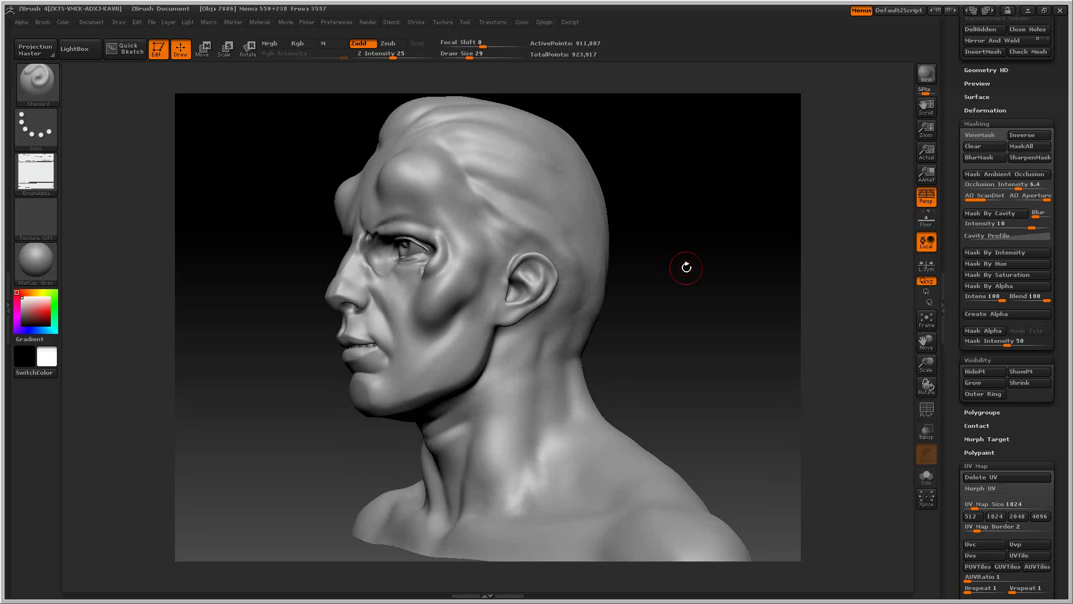
- Select the DemoHead_2 alpha and mask the head by that alpha
{"action": "left_click", "coordinate": [40, 180]}
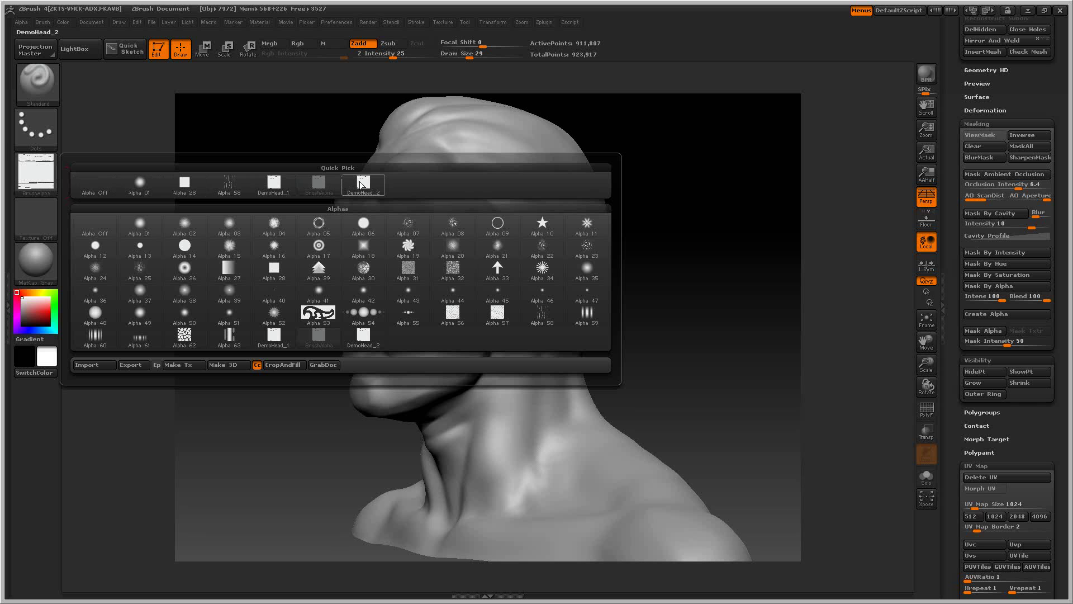
{"action": "mouse_move", "coordinate": [362, 184]}
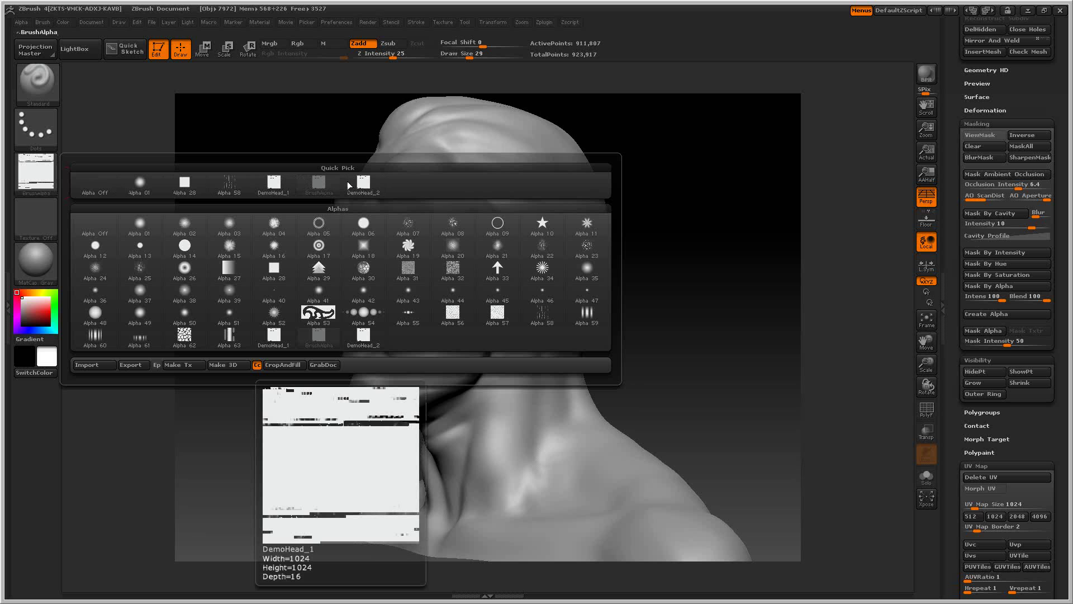
{"action": "left_click", "coordinate": [379, 191]}
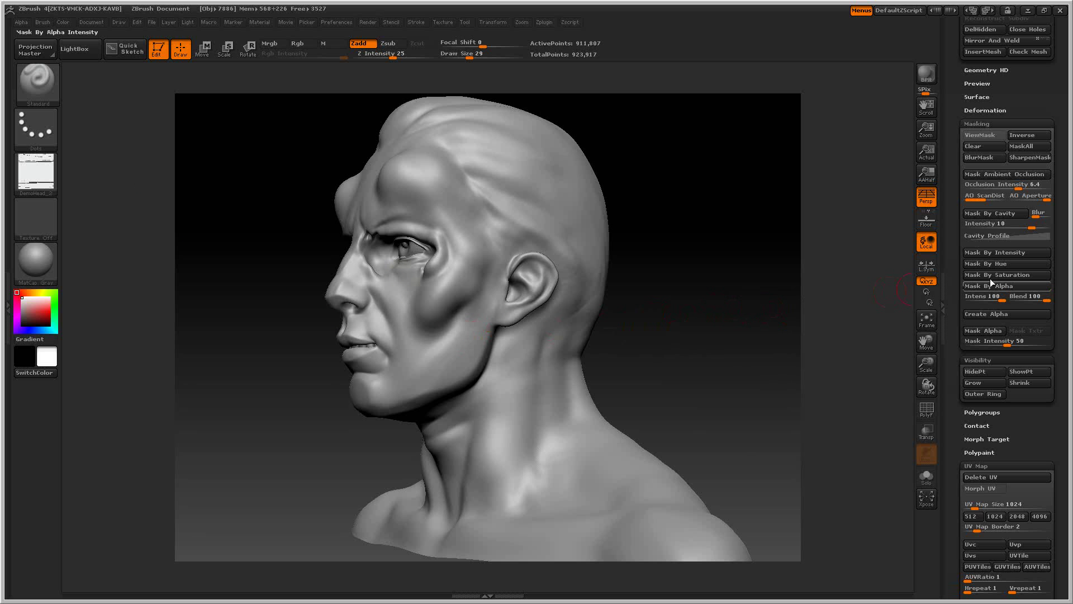
{"action": "mouse_move", "coordinate": [36, 173]}
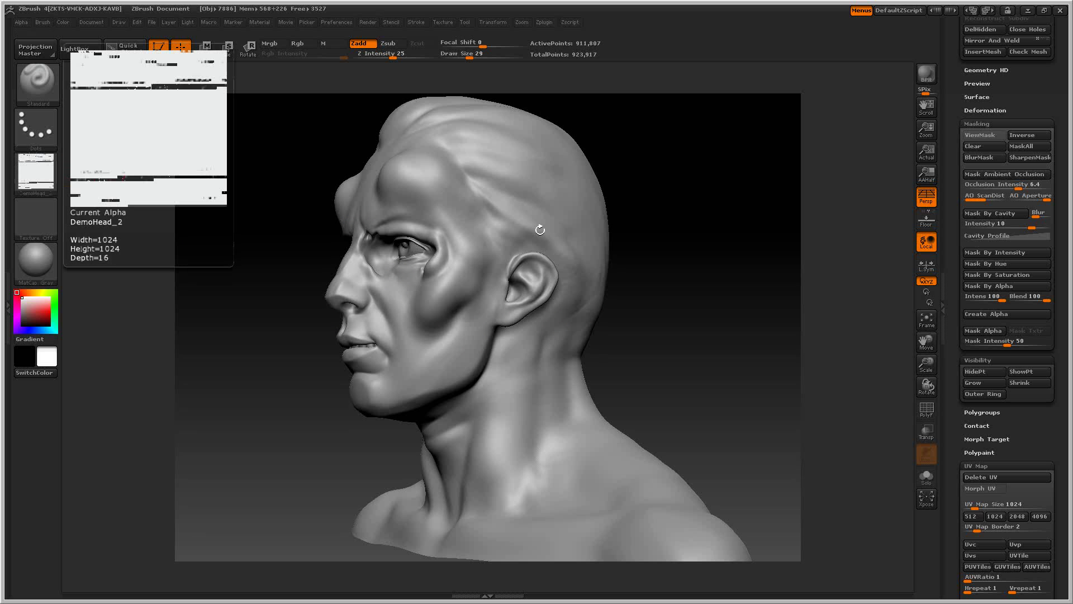
{"action": "left_click", "coordinate": [1041, 290]}
- Select Alpha 34 for the Standard brush, and paint a round mask on the side of the head above the ear
{"action": "mouse_move", "coordinate": [697, 347]}
{"action": "left_mouse_down"}
{"action": "mouse_move", "coordinate": [651, 369]}
{"action": "mouse_move", "coordinate": [710, 355]}
{"action": "mouse_move", "coordinate": [699, 360]}
{"action": "left_mouse_up"}
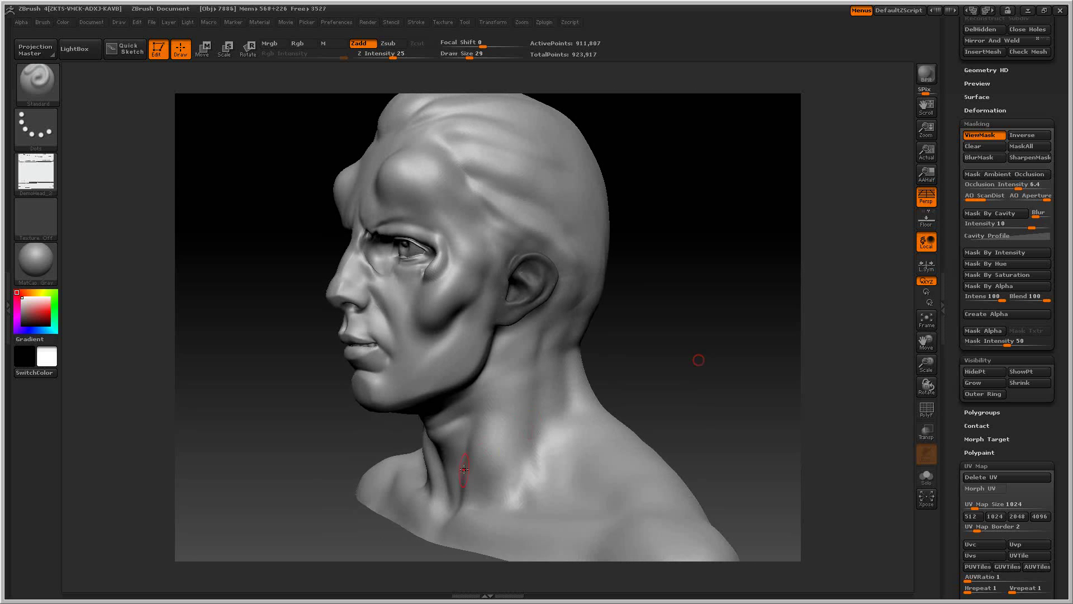
{"action": "left_click_drag", "start_coordinate": [616, 385], "coordinate": [665, 354]}
{"action": "left_click", "coordinate": [27, 171]}
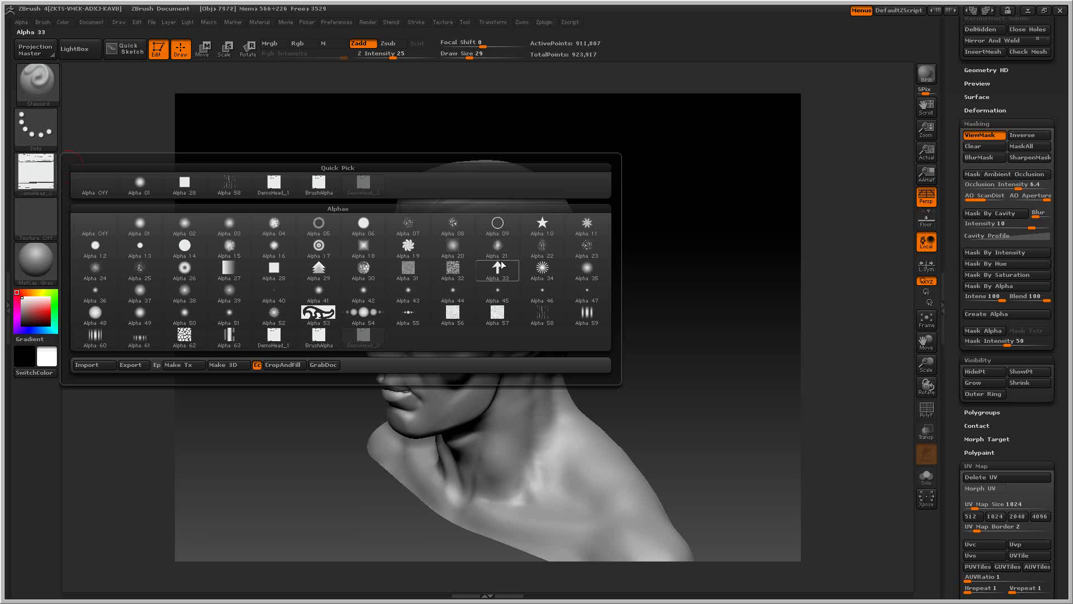
{"action": "left_click", "coordinate": [543, 276]}
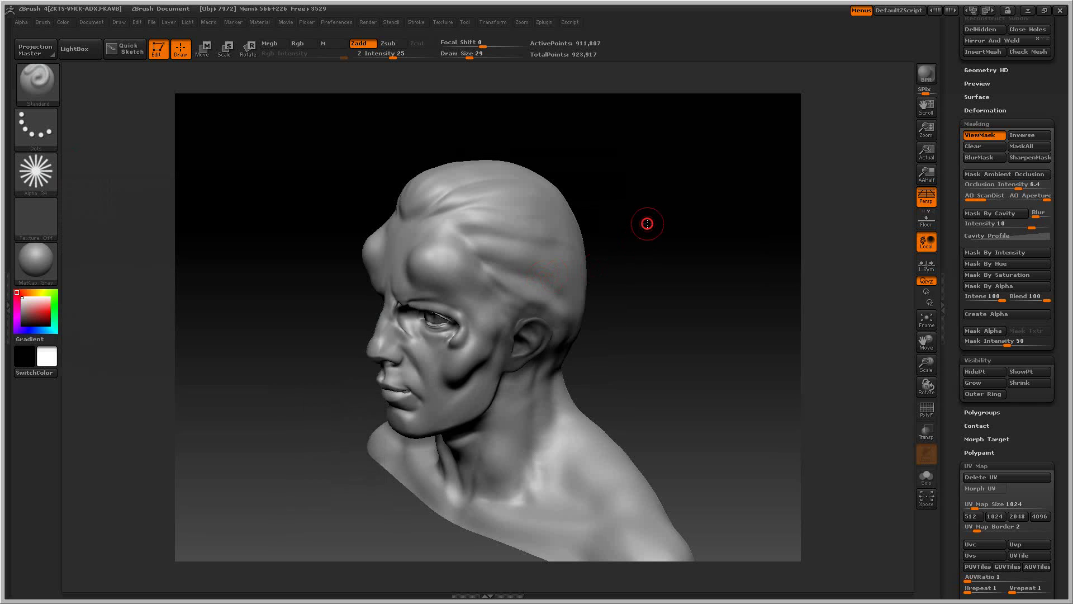
{"action": "left_click_drag", "start_coordinate": [645, 223], "coordinate": [636, 265]}
{"action": "mouse_move", "coordinate": [510, 211]}
{"action": "left_mouse_down", "text": "ctrl"}
{"action": "mouse_move", "coordinate": [510, 200]}
{"action": "mouse_move", "coordinate": [520, 224]}
{"action": "mouse_move", "coordinate": [491, 227]}
{"action": "left_mouse_up", "text": "ctrl"}
- Assign Alpha 34 and the Drag Rectangle stroke to the masking brush
{"action": "key", "text": "ctrl"}
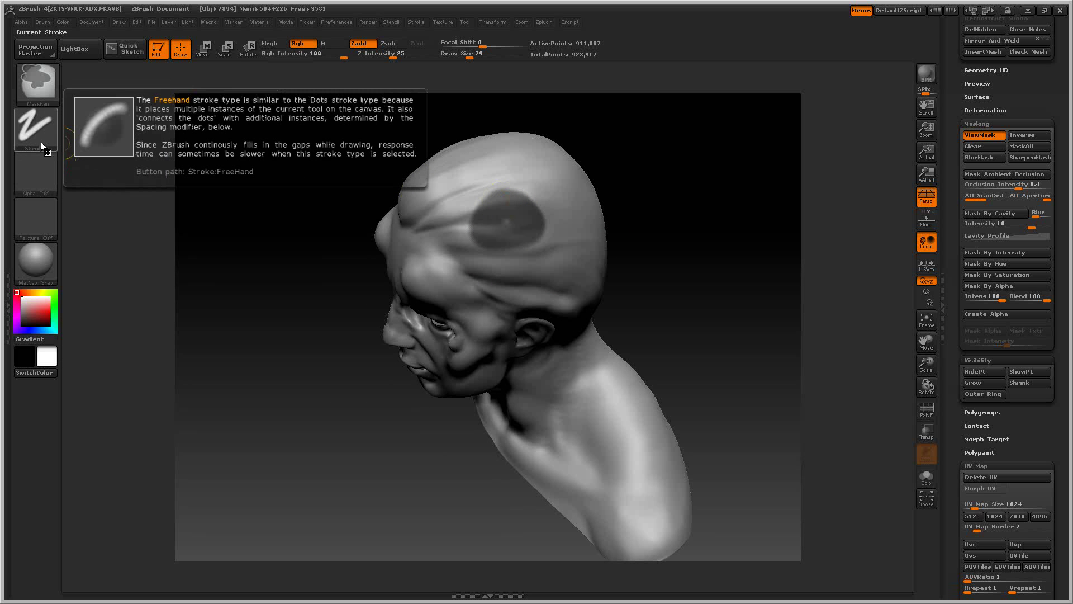
{"action": "left_click", "coordinate": [42, 177]}
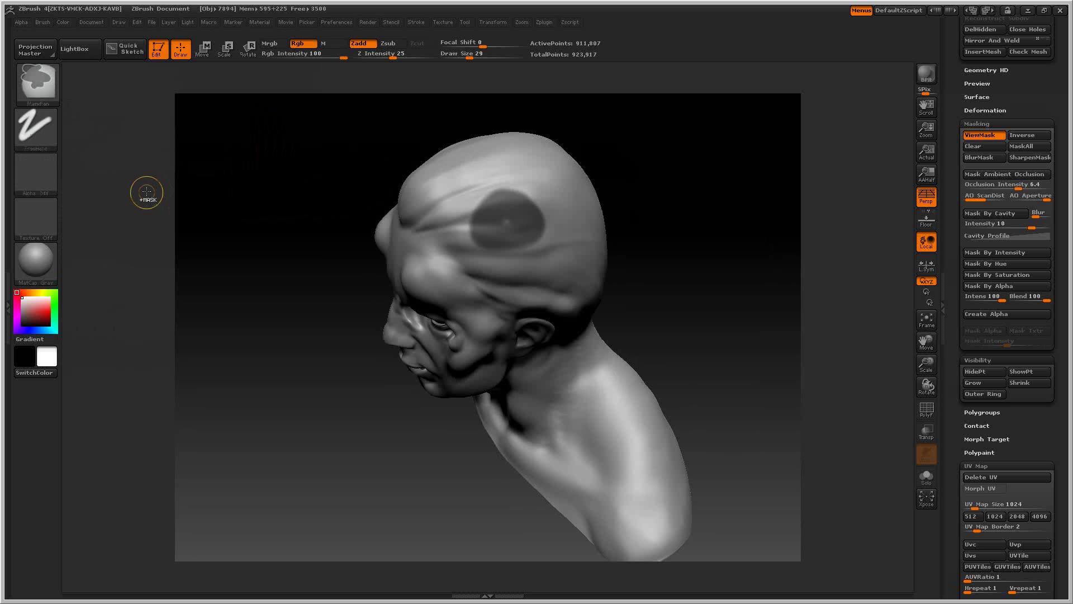
{"action": "left_click", "coordinate": [37, 179], "text": "ctrl"}
{"action": "left_click", "coordinate": [233, 187]}
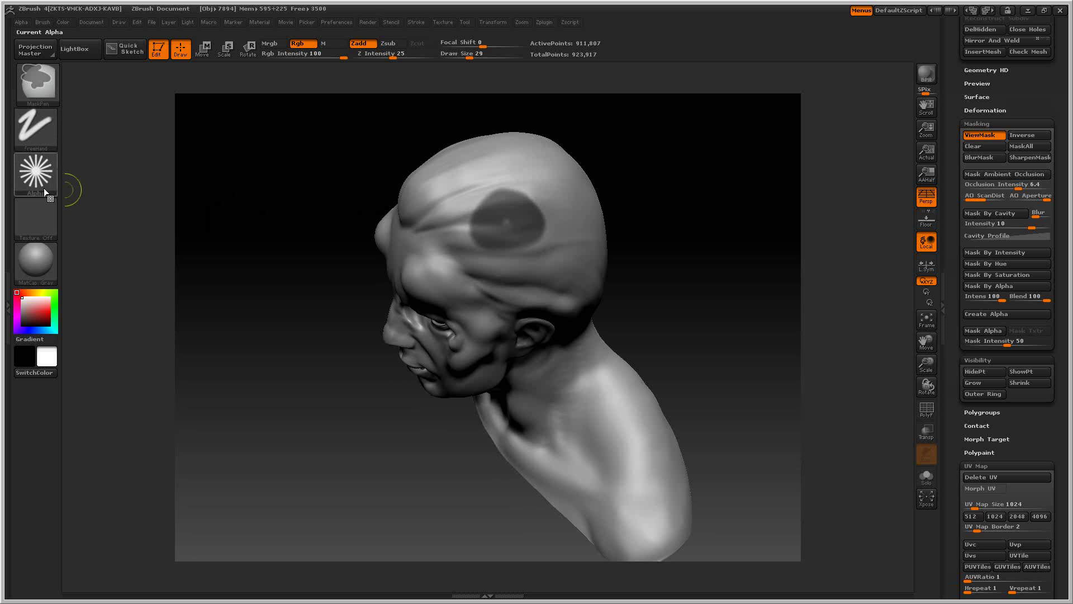
{"action": "left_click", "coordinate": [25, 129]}
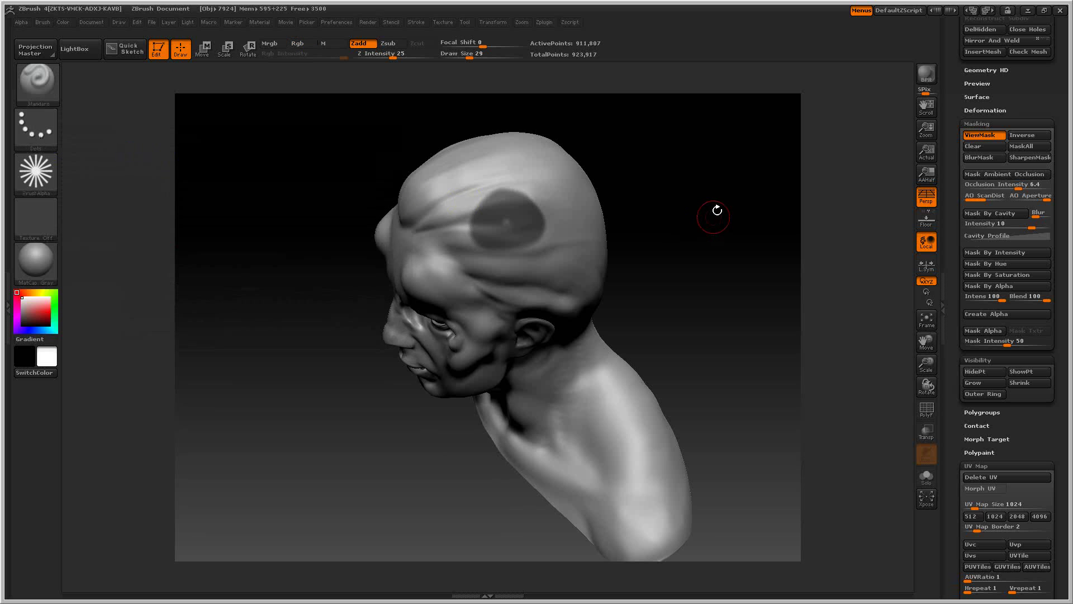
- Place Alpha 34 starburst masks on the crown, the side of the head and the neck behind the ear
{"action": "left_click_drag", "start_coordinate": [713, 198], "coordinate": [713, 223]}
{"action": "left_click_drag", "start_coordinate": [499, 143], "coordinate": [537, 186], "text": "ctrl"}
{"action": "mouse_move", "coordinate": [609, 178]}
{"action": "left_mouse_down"}
{"action": "mouse_move", "coordinate": [628, 170]}
{"action": "mouse_move", "coordinate": [661, 263]}
{"action": "mouse_move", "coordinate": [600, 295]}
{"action": "mouse_move", "coordinate": [596, 320]}
{"action": "mouse_move", "coordinate": [611, 341]}
{"action": "left_mouse_up"}
{"action": "left_click_drag", "start_coordinate": [708, 279], "coordinate": [697, 252]}
{"action": "left_click_drag", "start_coordinate": [648, 419], "coordinate": [693, 464], "text": "ctrl"}
{"action": "left_click_drag", "start_coordinate": [751, 294], "coordinate": [744, 304]}
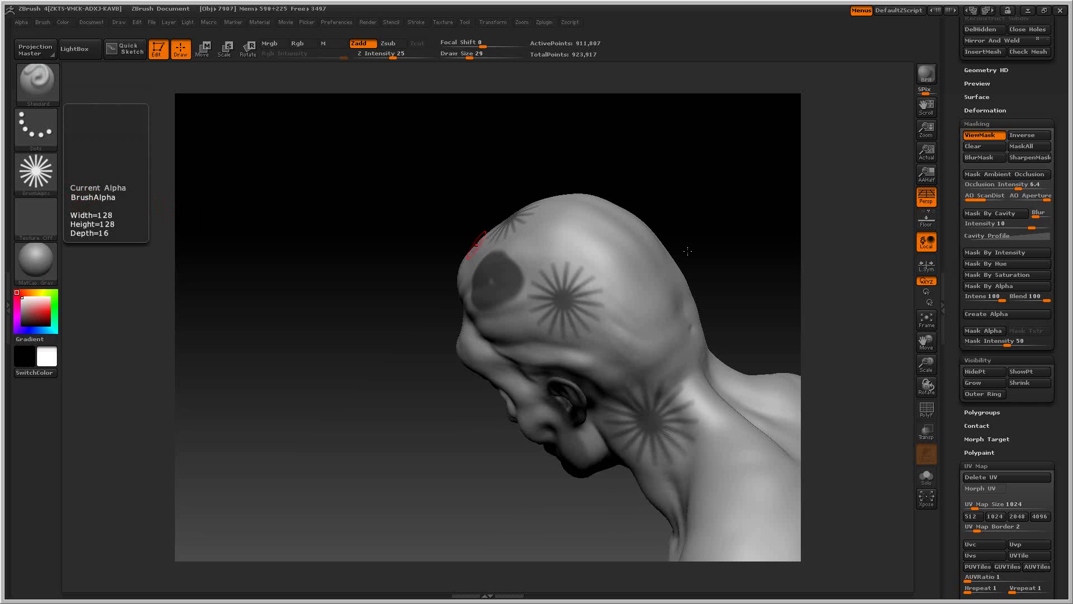
{"action": "left_click_drag", "start_coordinate": [720, 229], "coordinate": [723, 251]}
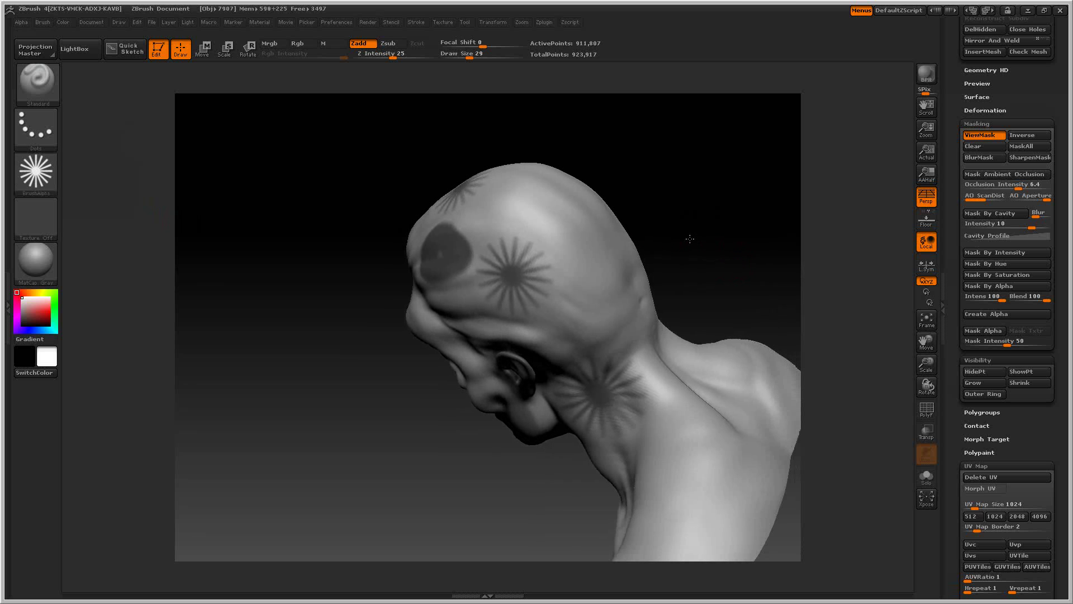
{"action": "left_click_drag", "start_coordinate": [690, 239], "coordinate": [700, 242]}
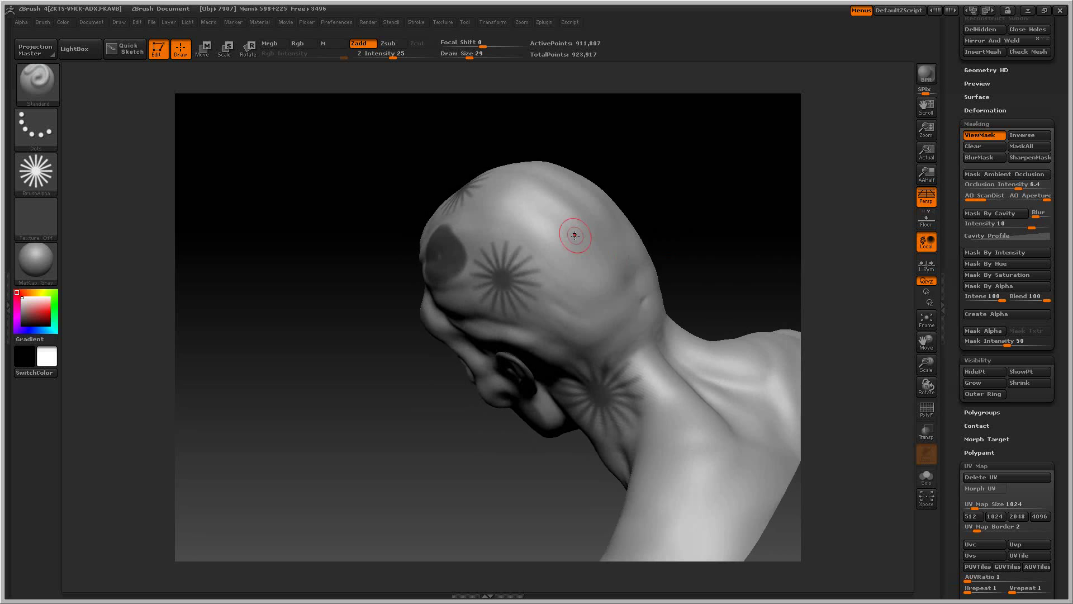
- Select Alpha 07 for both the Standard brush and the masking brush
{"action": "left_click", "coordinate": [37, 181]}
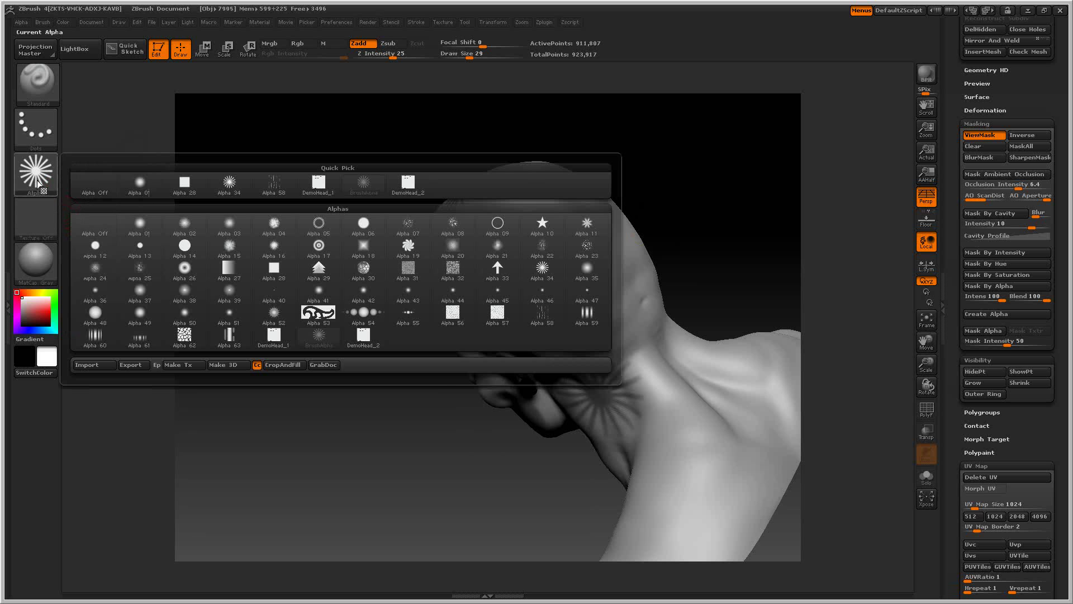
{"action": "left_click", "coordinate": [407, 223]}
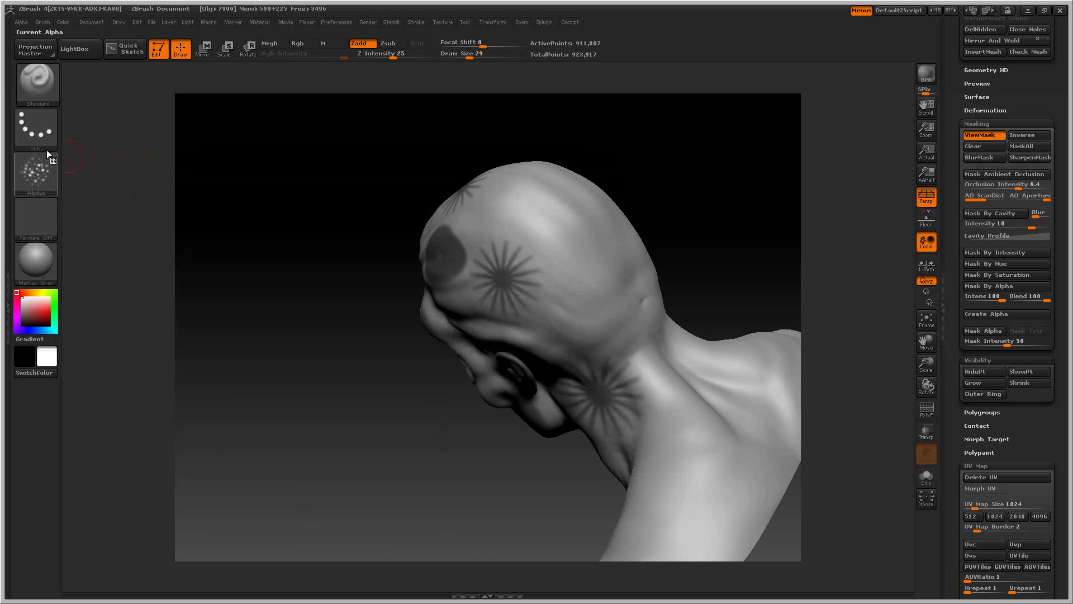
{"action": "left_click", "coordinate": [35, 132]}
{"action": "key", "text": "ctrl"}
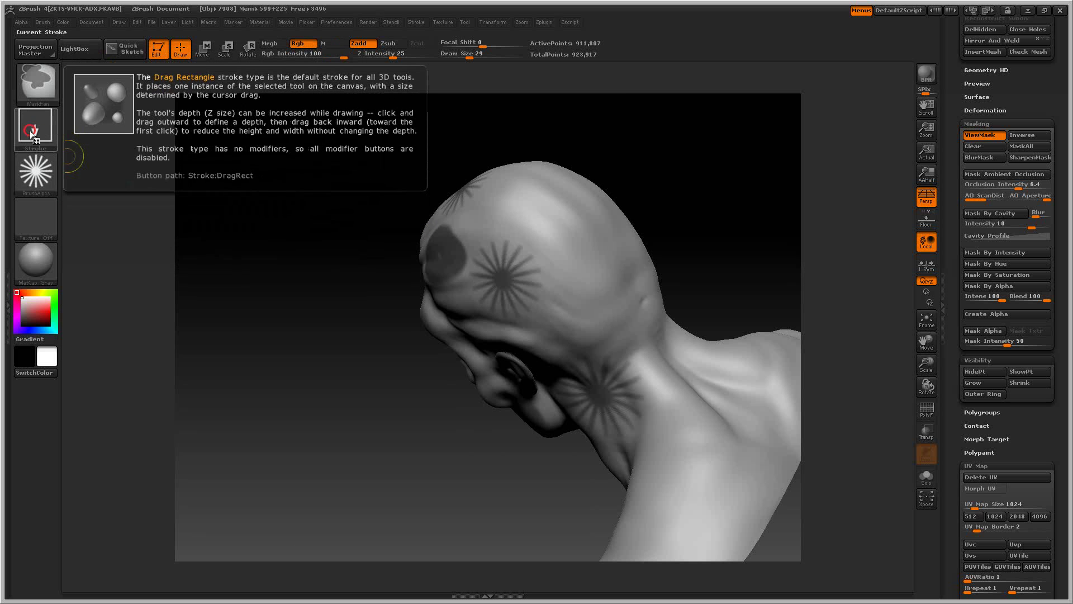
{"action": "left_click", "coordinate": [32, 162]}
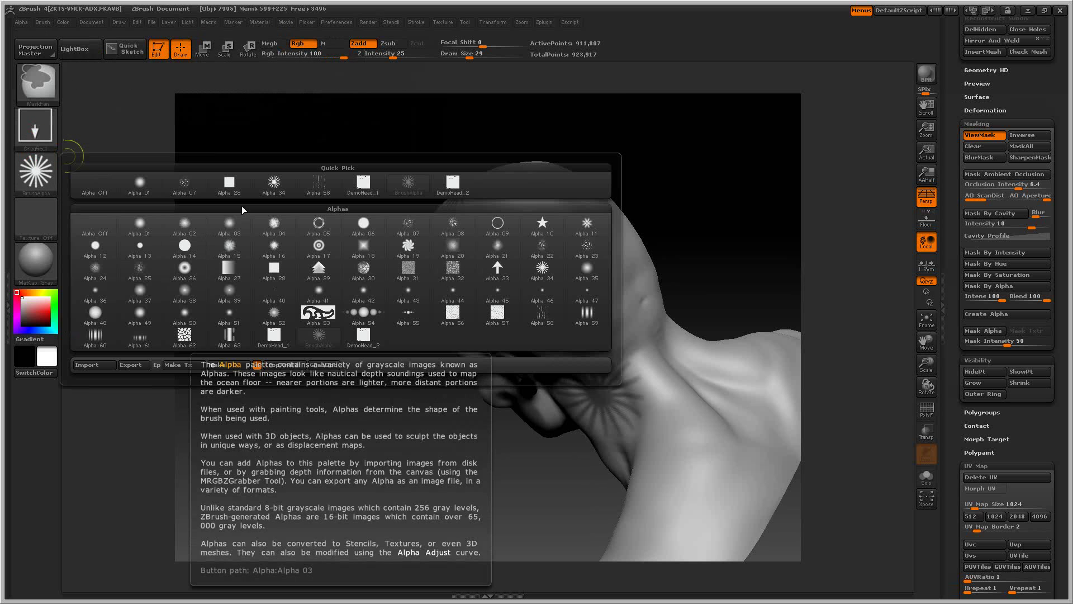
{"action": "left_click", "coordinate": [187, 185], "text": "ctrl"}
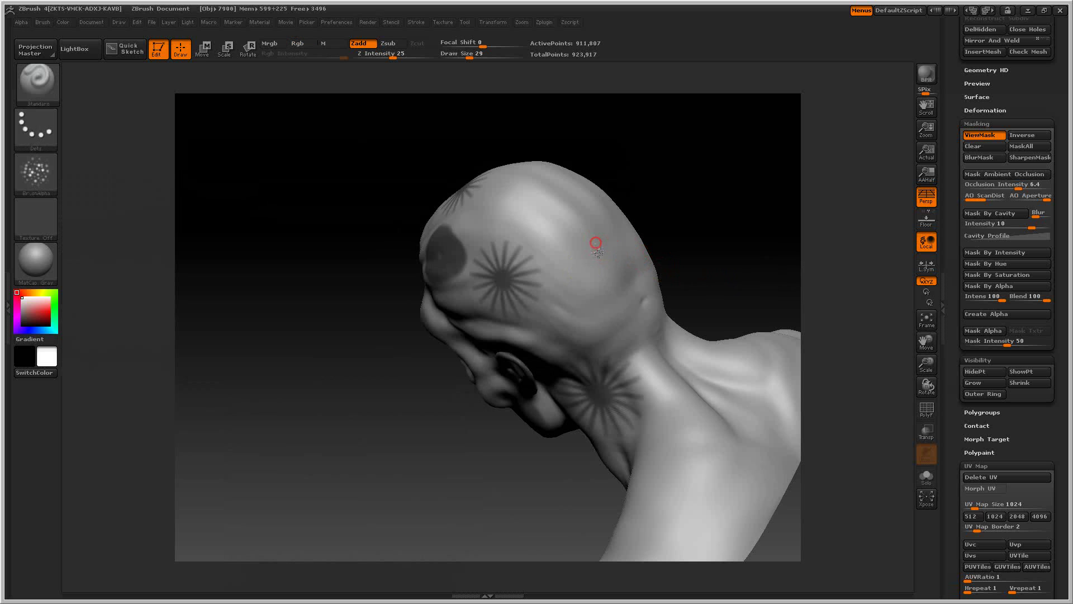
- Place dotted Alpha 07 masks on the back of the head, undoing a stroke where needed
{"action": "mouse_move", "coordinate": [583, 283]}
{"action": "left_mouse_down"}
{"action": "mouse_move", "coordinate": [567, 246]}
{"action": "mouse_move", "coordinate": [598, 296]}
{"action": "left_mouse_up"}
{"action": "key", "text": "ctrl+z"}
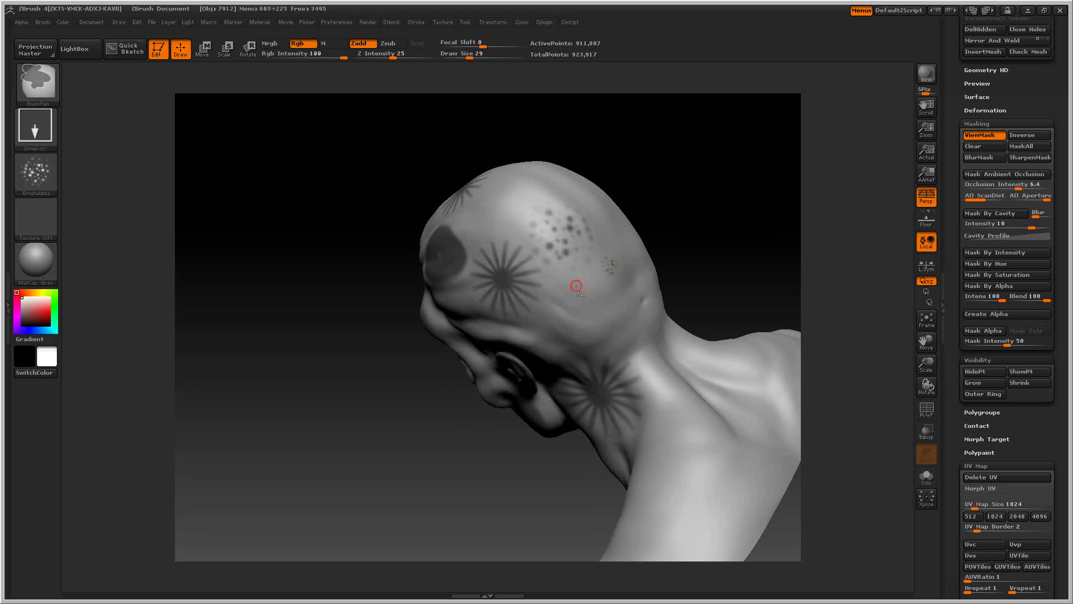
{"action": "left_click_drag", "start_coordinate": [710, 249], "coordinate": [683, 266]}
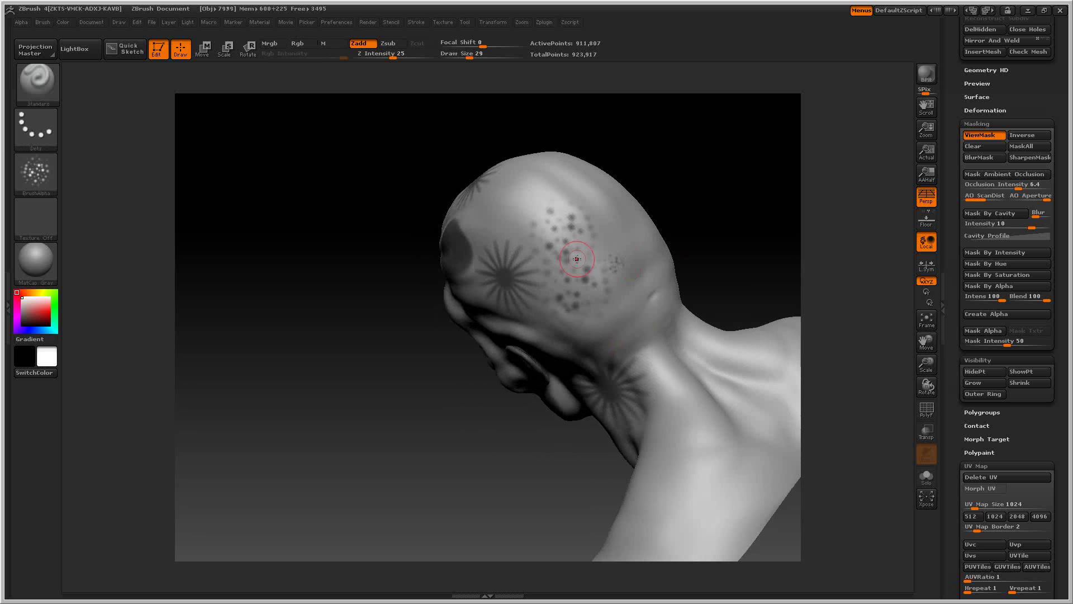
- Turn off the Standard brush's alpha and sculpt over the dotted mask on the back of the head
{"action": "left_click", "coordinate": [32, 172]}
{"action": "left_click", "coordinate": [111, 184]}
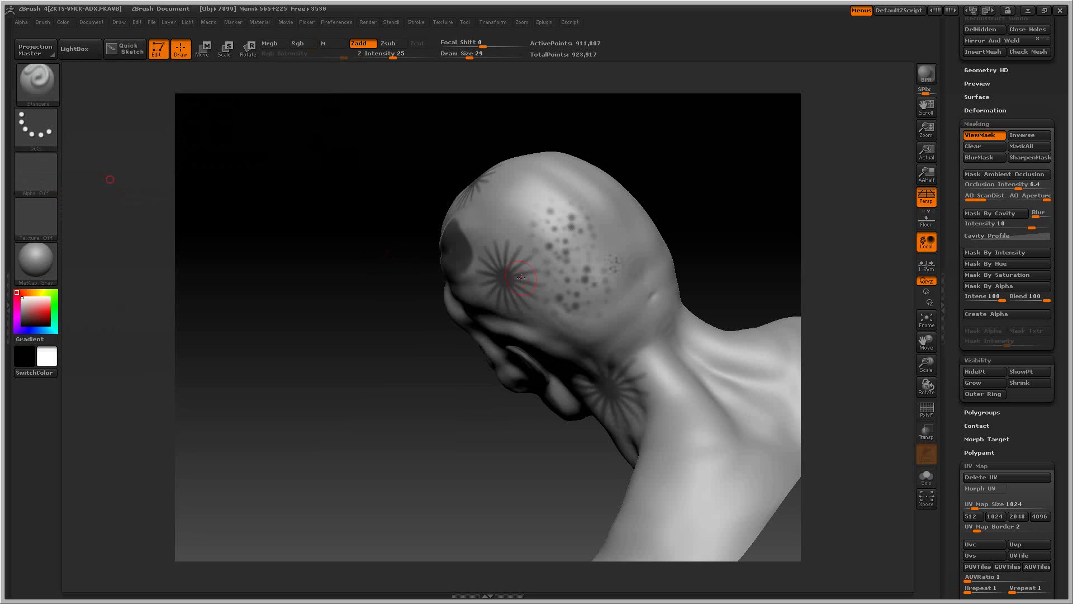
{"action": "mouse_move", "coordinate": [615, 255]}
{"action": "left_mouse_down"}
{"action": "mouse_move", "coordinate": [565, 306]}
{"action": "mouse_move", "coordinate": [553, 212]}
{"action": "mouse_move", "coordinate": [593, 235]}
{"action": "mouse_move", "coordinate": [609, 302]}
{"action": "mouse_move", "coordinate": [607, 231]}
{"action": "left_mouse_up"}
{"action": "mouse_move", "coordinate": [707, 224]}
{"action": "left_mouse_down"}
{"action": "mouse_move", "coordinate": [714, 211]}
{"action": "mouse_move", "coordinate": [703, 227]}
{"action": "left_mouse_up"}
- Switch the masking brush back to Alpha 34 and place a starburst mask on top of the head
{"action": "key", "text": "ctrl"}
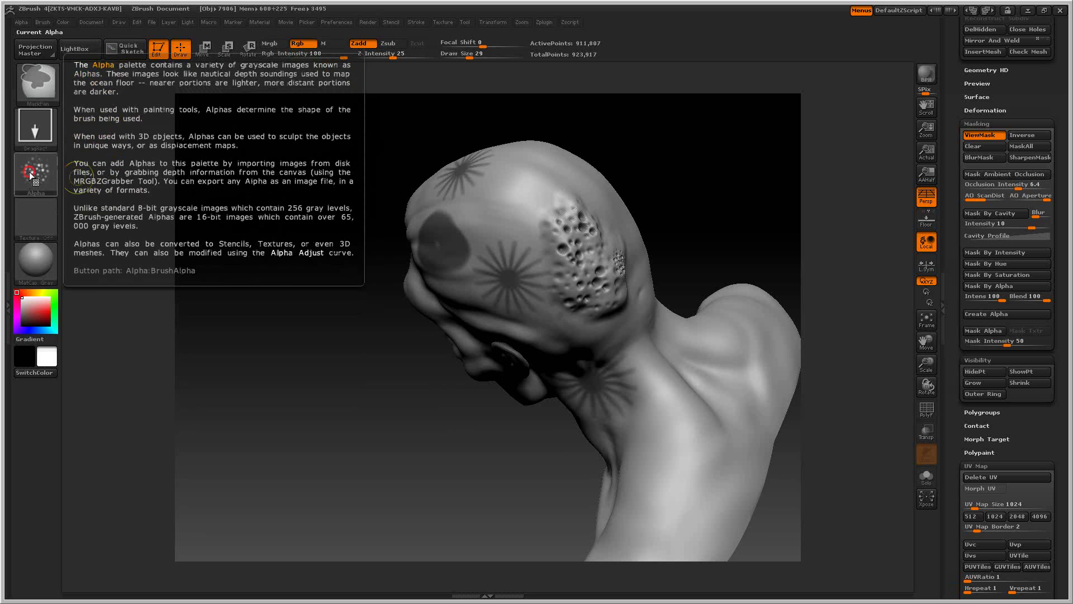
{"action": "left_click", "coordinate": [43, 173]}
{"action": "left_click", "coordinate": [280, 185]}
{"action": "left_click_drag", "start_coordinate": [701, 184], "coordinate": [690, 176]}
{"action": "key", "text": "ctrl"}
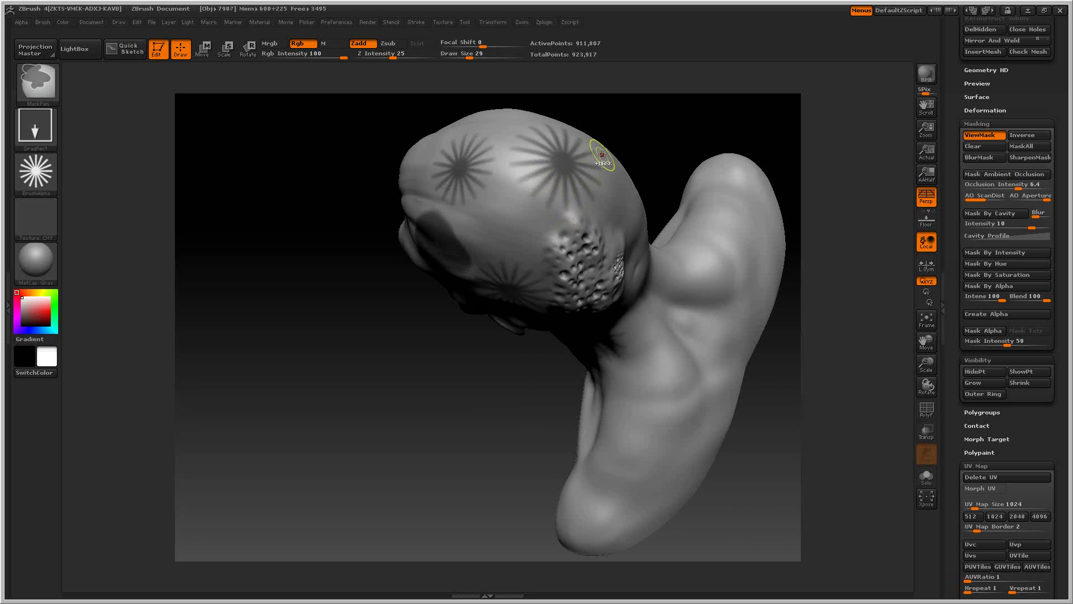
- Set the masking brush's Focal Shift to -100 and place three more starburst masks on top of the head
{"action": "mouse_move", "coordinate": [483, 46]}
{"action": "left_click_drag", "start_coordinate": [484, 46], "coordinate": [436, 51]}
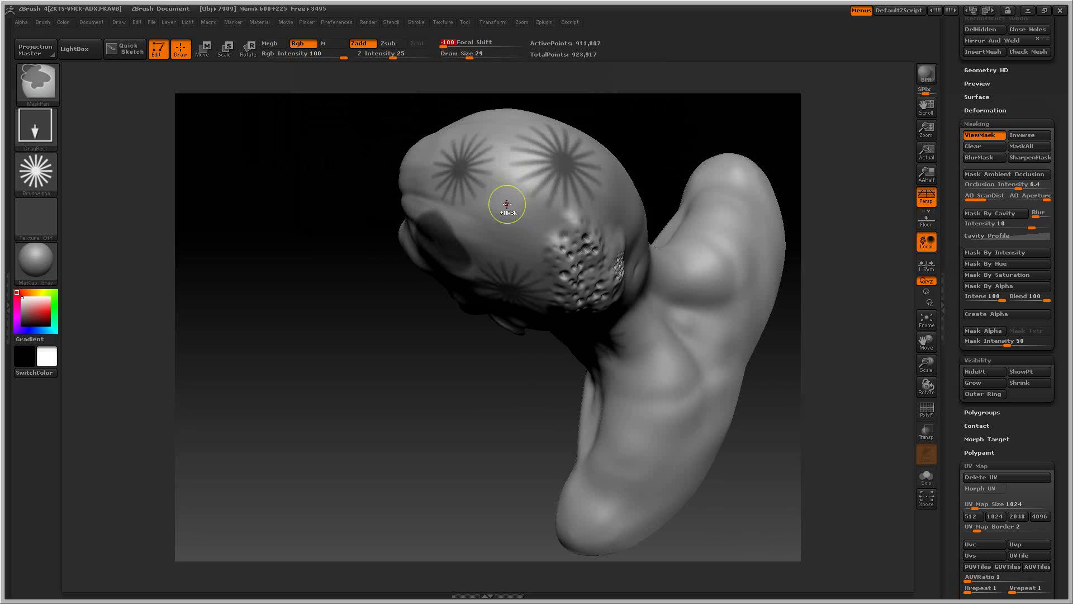
{"action": "left_click_drag", "start_coordinate": [507, 204], "coordinate": [530, 259], "text": "ctrl"}
{"action": "left_click_drag", "start_coordinate": [598, 177], "coordinate": [621, 228], "text": "ctrl"}
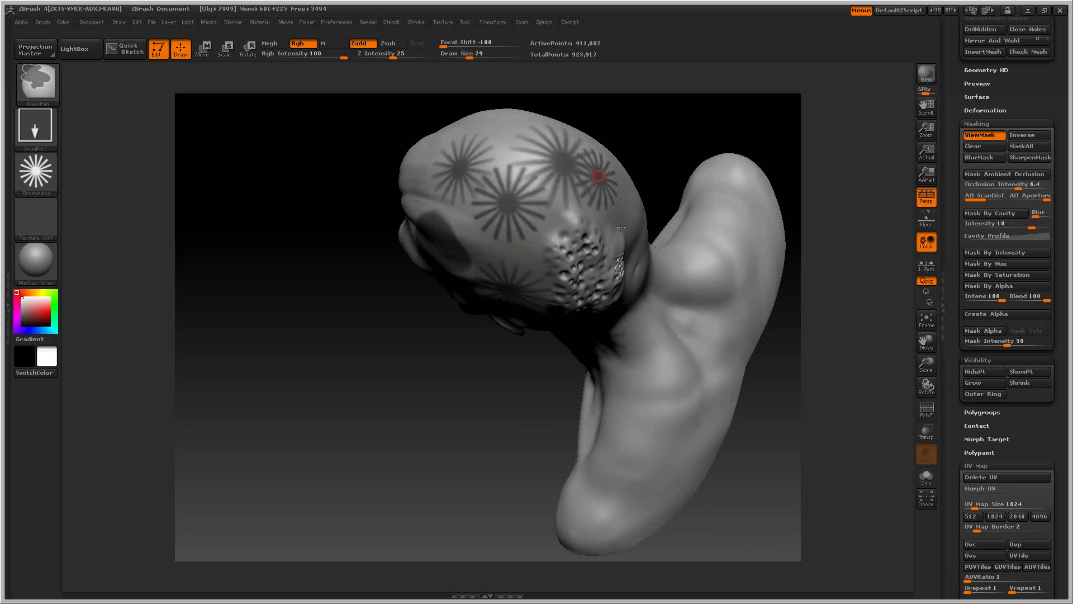
{"action": "left_click_drag", "start_coordinate": [463, 167], "coordinate": [481, 223], "text": "ctrl"}
- Set the masking brush's Focal Shift to 100 and blur the starburst masks on the head
{"action": "left_click_drag", "start_coordinate": [467, 45], "coordinate": [525, 52]}
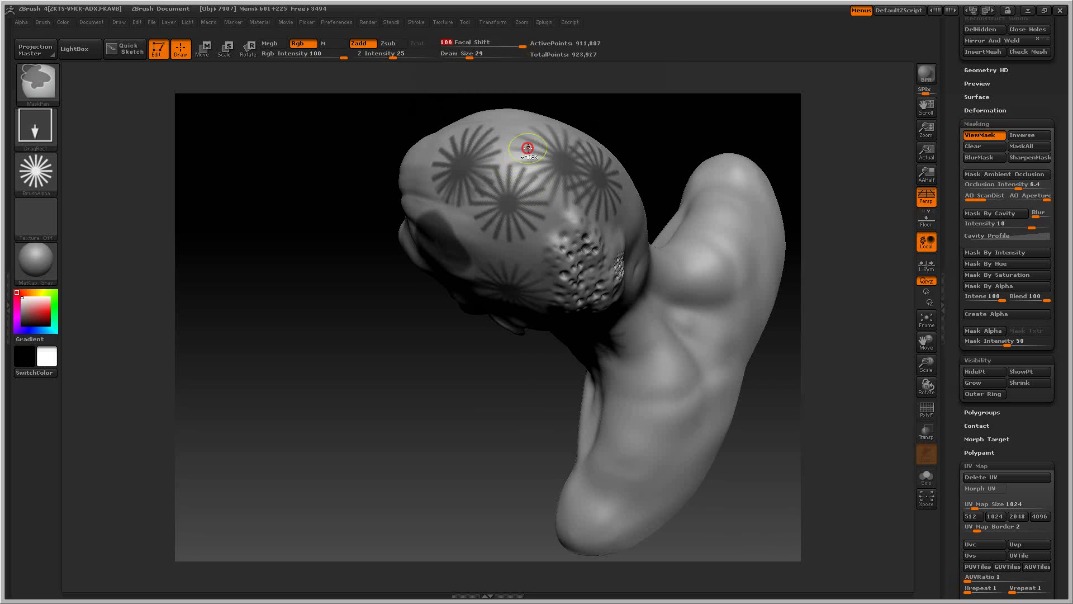
{"action": "left_click", "coordinate": [519, 152], "text": "ctrl"}
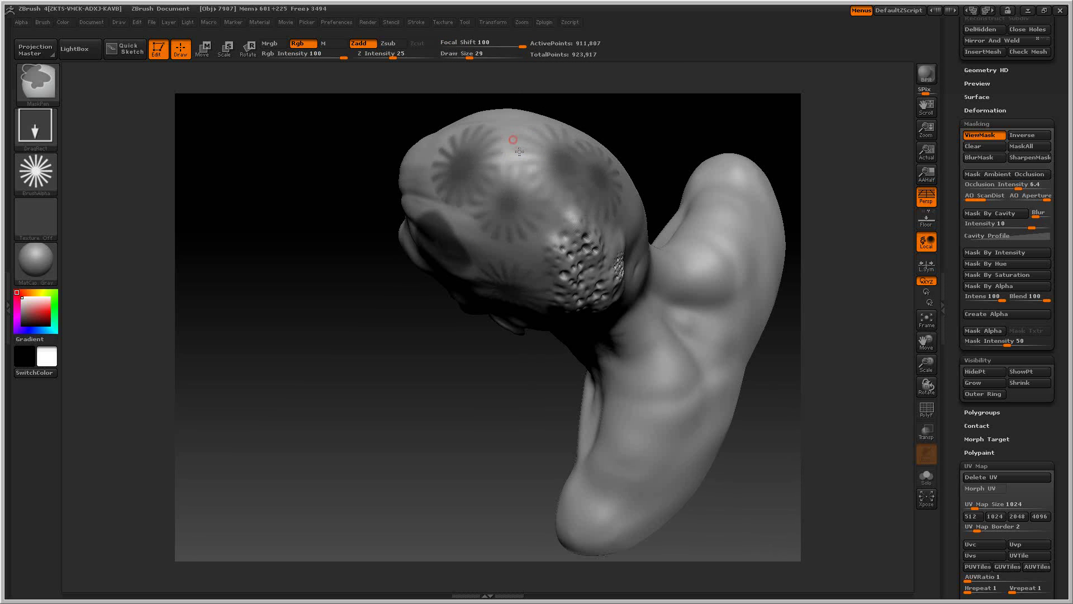
- Lower the masking brush's Focal Shift and place another starburst mask on top of the head
{"action": "left_click_drag", "start_coordinate": [492, 43], "coordinate": [434, 41]}
{"action": "left_click", "coordinate": [504, 116], "text": "ctrl"}
{"action": "mouse_move", "coordinate": [520, 157]}
{"action": "left_mouse_down", "text": "ctrl"}
{"action": "mouse_move", "coordinate": [548, 190]}
{"action": "mouse_move", "coordinate": [553, 229]}
{"action": "left_mouse_up", "text": "ctrl"}
{"action": "mouse_move", "coordinate": [503, 373]}
{"action": "left_mouse_down"}
{"action": "mouse_move", "coordinate": [478, 244]}
{"action": "mouse_move", "coordinate": [550, 330]}
{"action": "mouse_move", "coordinate": [584, 345]}
{"action": "mouse_move", "coordinate": [588, 337]}
{"action": "mouse_move", "coordinate": [602, 354]}
{"action": "mouse_move", "coordinate": [617, 347]}
{"action": "left_mouse_up"}
{"action": "left_click_drag", "start_coordinate": [719, 380], "coordinate": [701, 295], "text": "alt"}
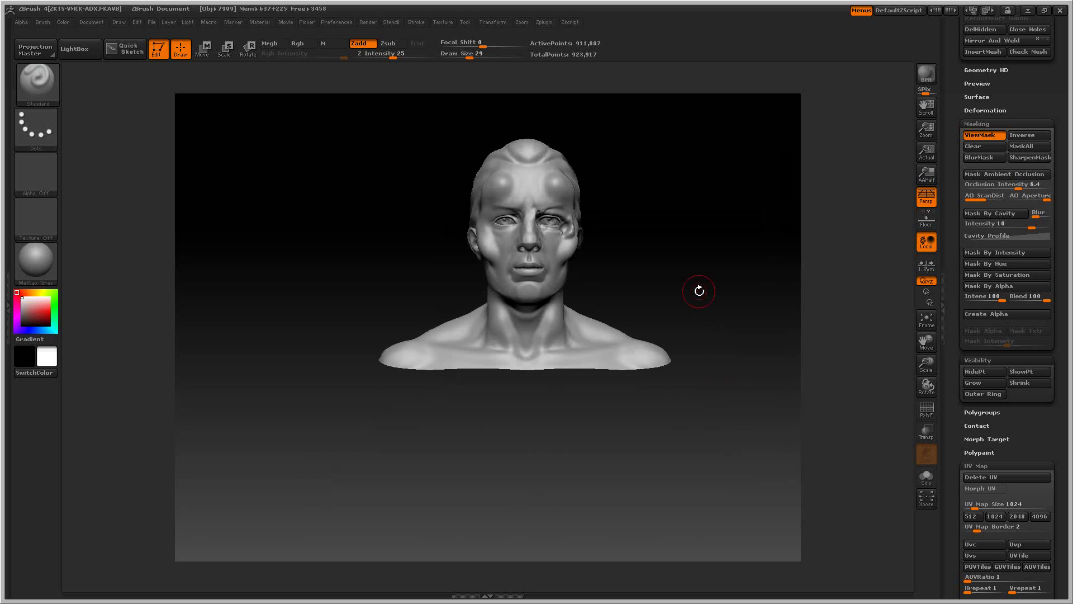